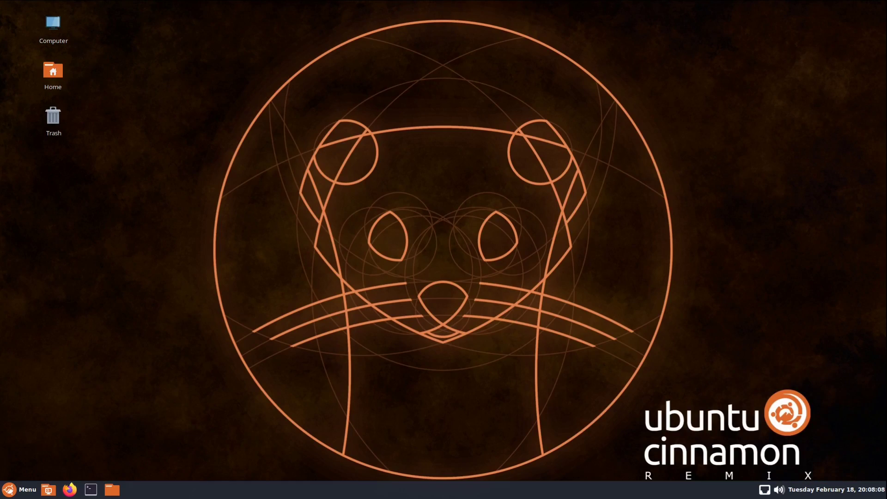
Launch the Install cinnamon-remix 20.04 installer by searching 'install' in the menu
left_click(20, 490)
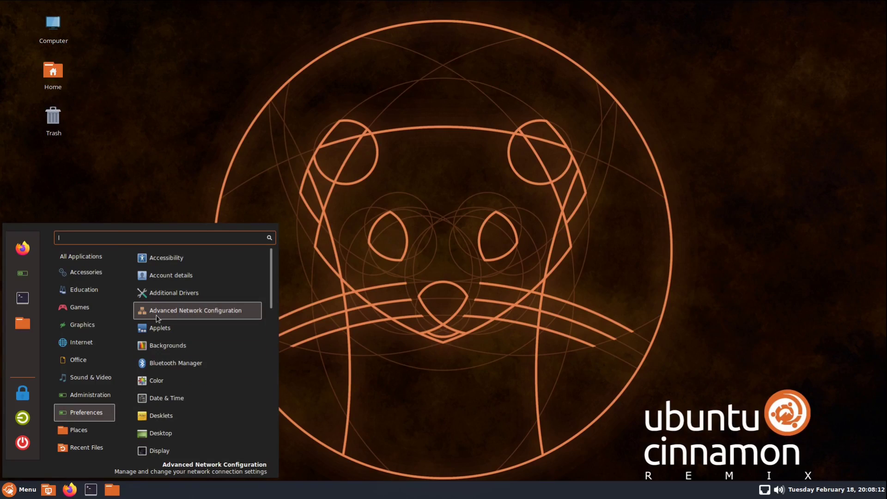
type("install")
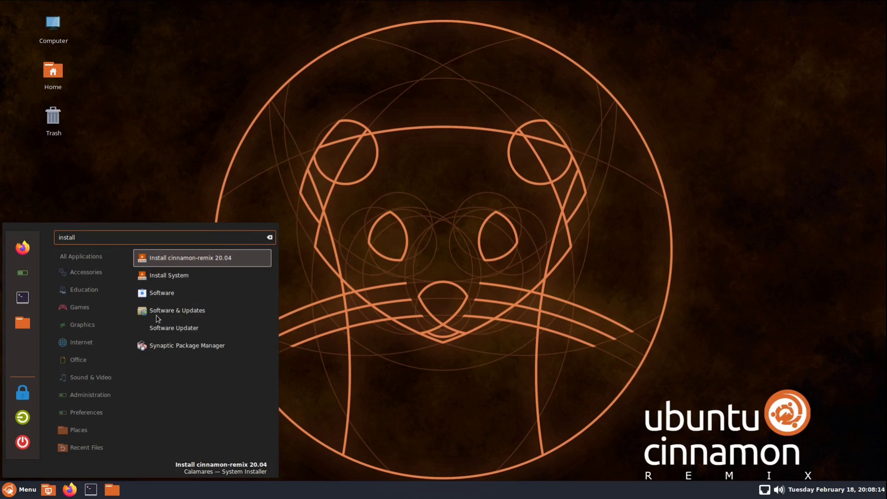
key("Return")
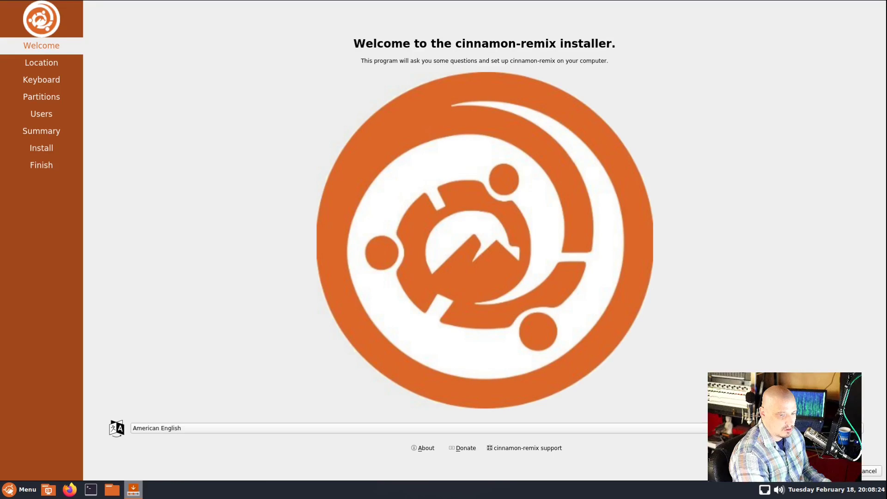
Pass the Welcome page and keep the America/Chicago timezone and English (US) keyboard
left_click(825, 471)
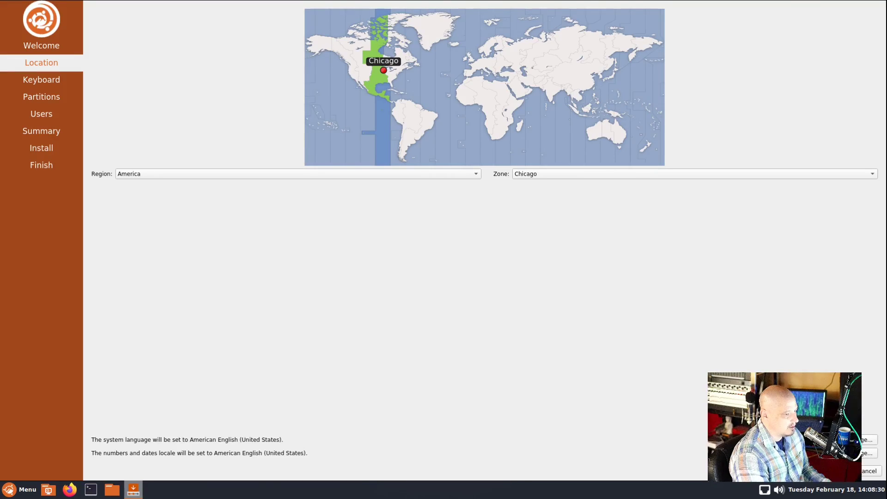
left_click(825, 471)
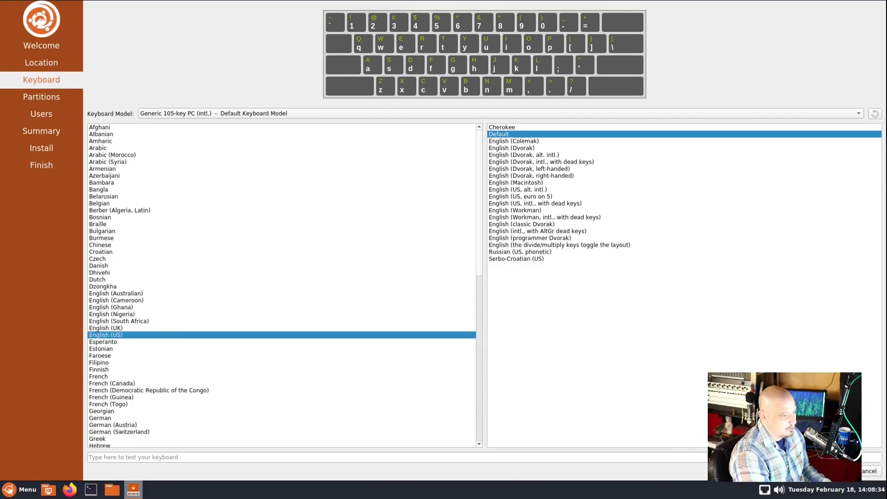
left_click(825, 471)
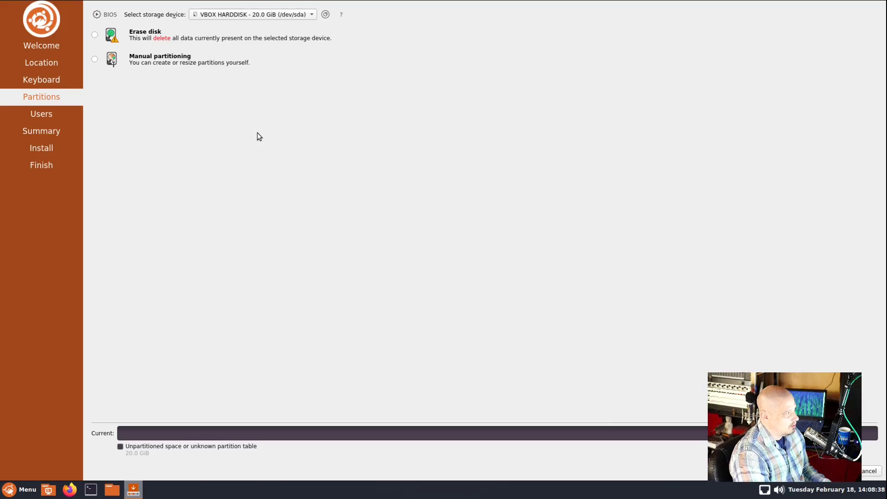
Choose Erase disk for the 20.0 GiB VBOX HARDDISK and continue to the Users step
left_click(94, 36)
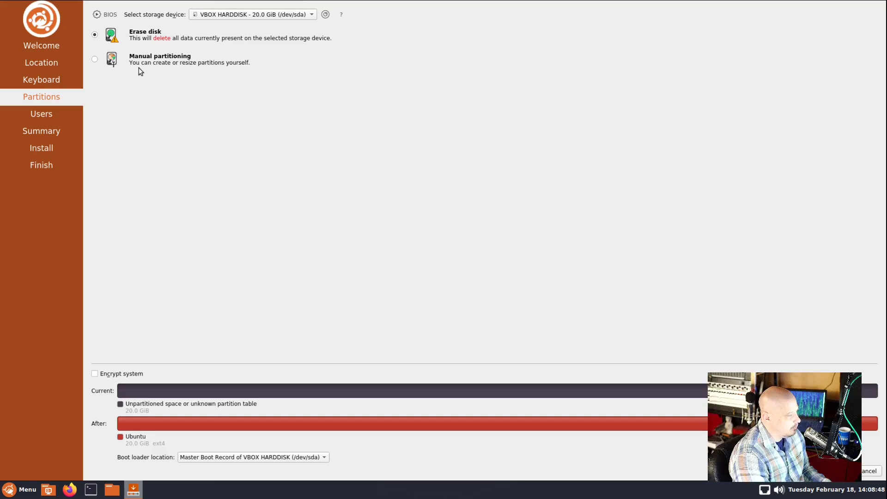
left_click(831, 471)
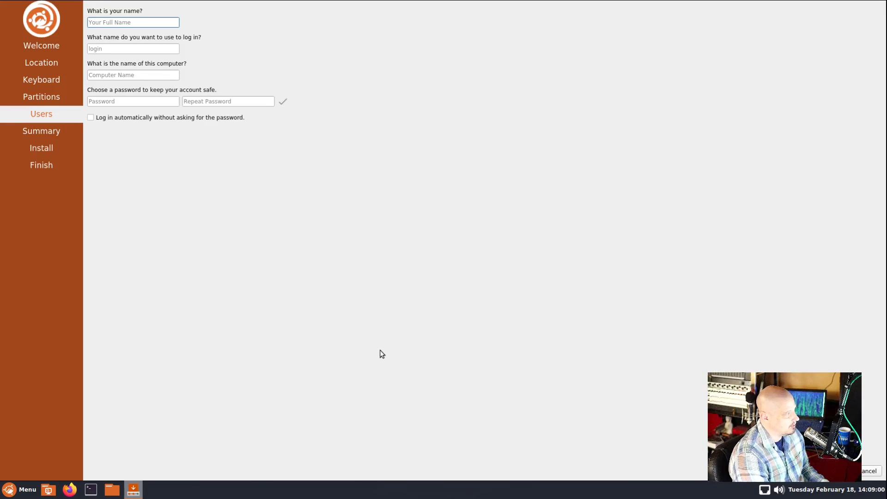
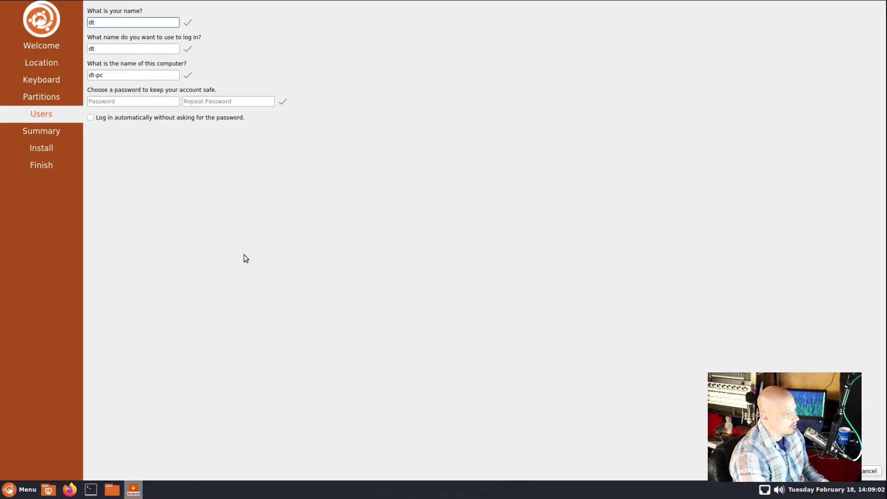
Enter the user's name and the account password twice, then continue to the Summary
left_click(160, 101)
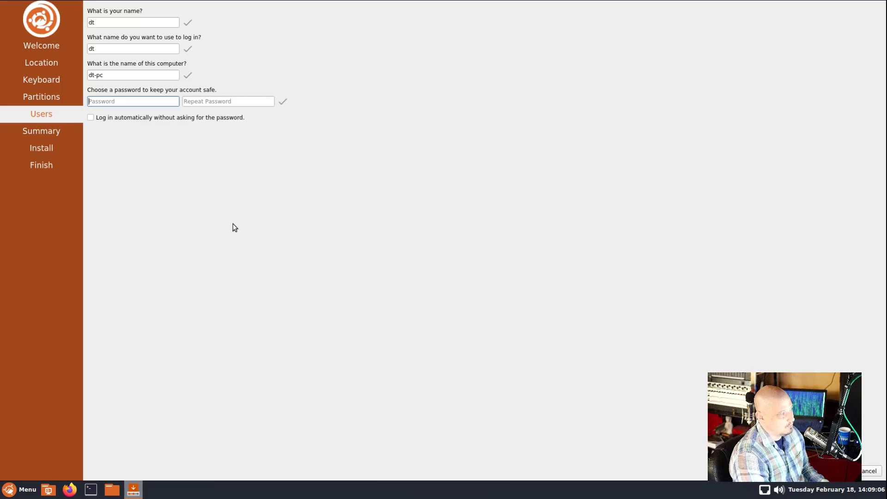
left_click(222, 101)
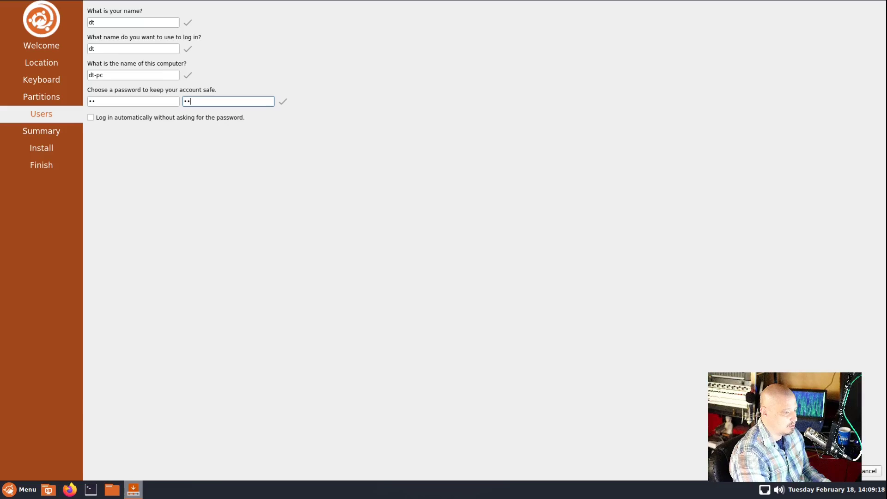
key("alt+n")
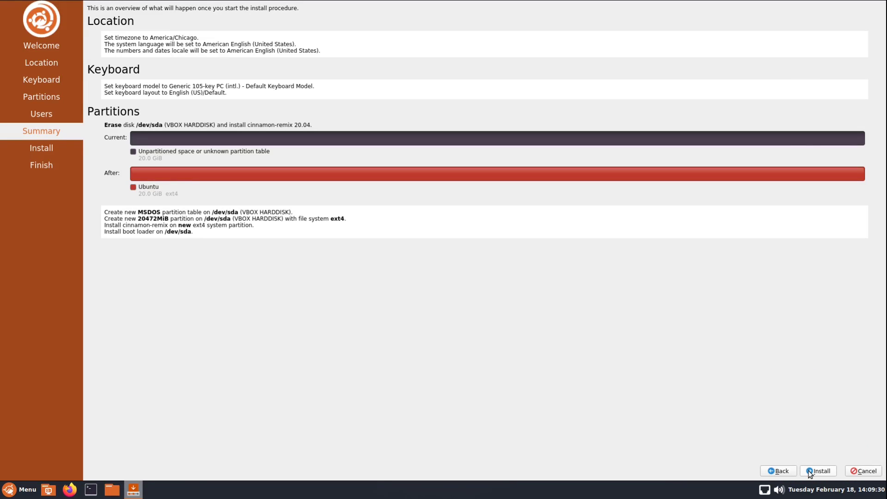
Confirm Install now to put cinnamon-remix onto /dev/sda and wait for the reboot
left_click(809, 472)
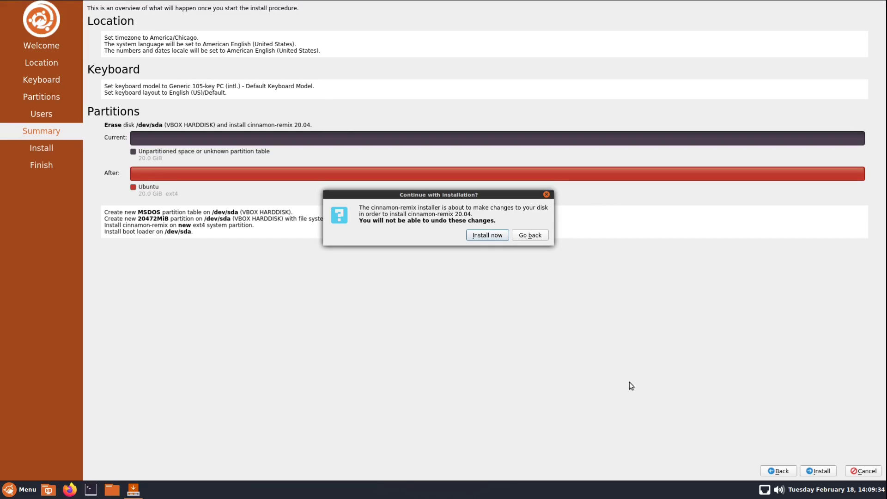
left_click(474, 236)
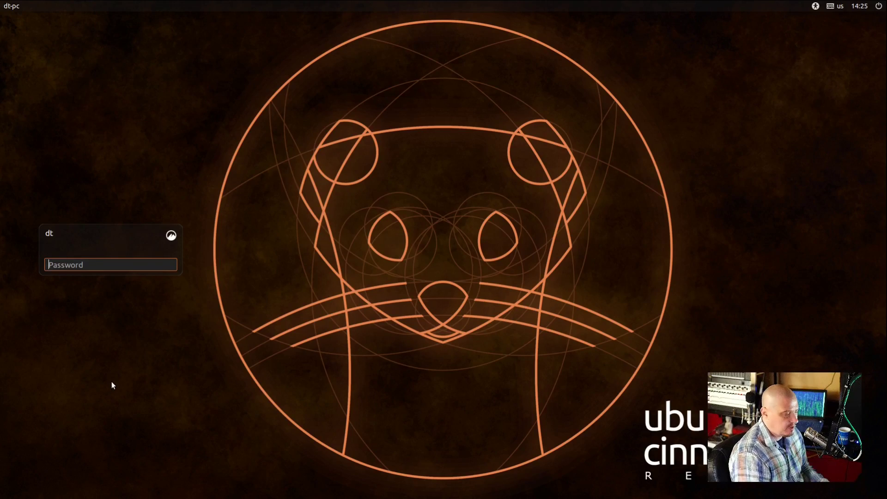
Log in with the account password and dismiss the video-driver warning
type("***")
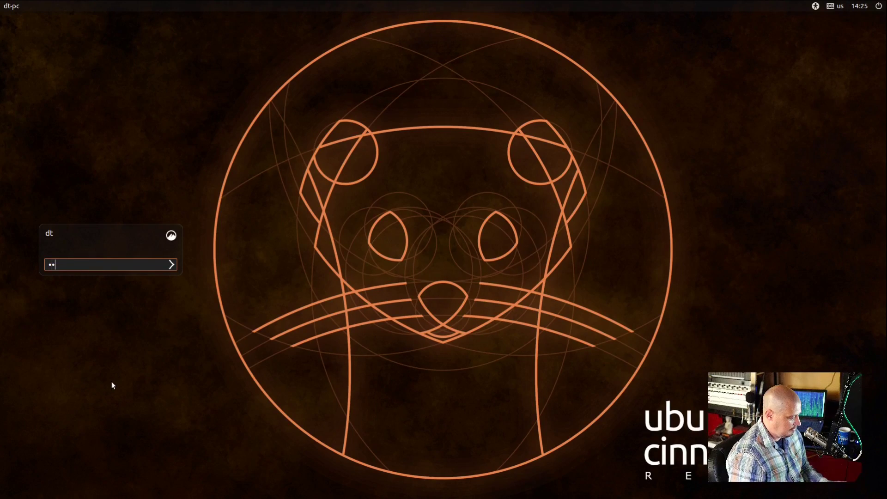
key("Return")
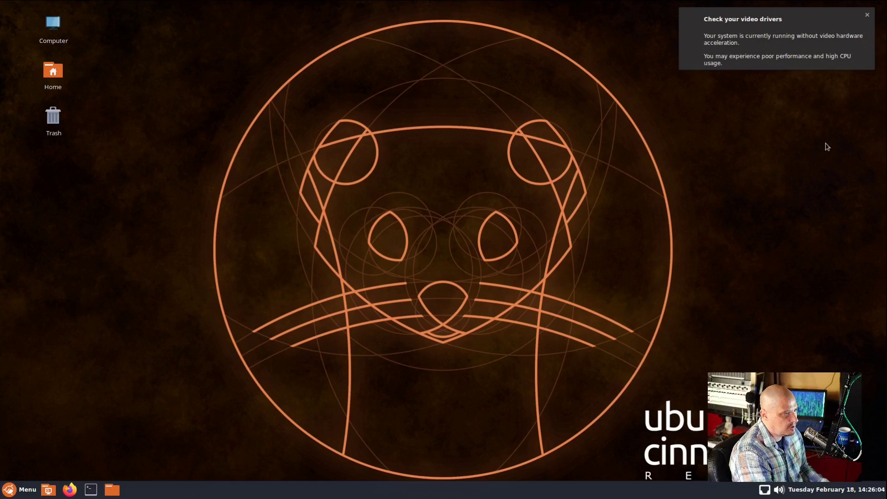
left_click(867, 15)
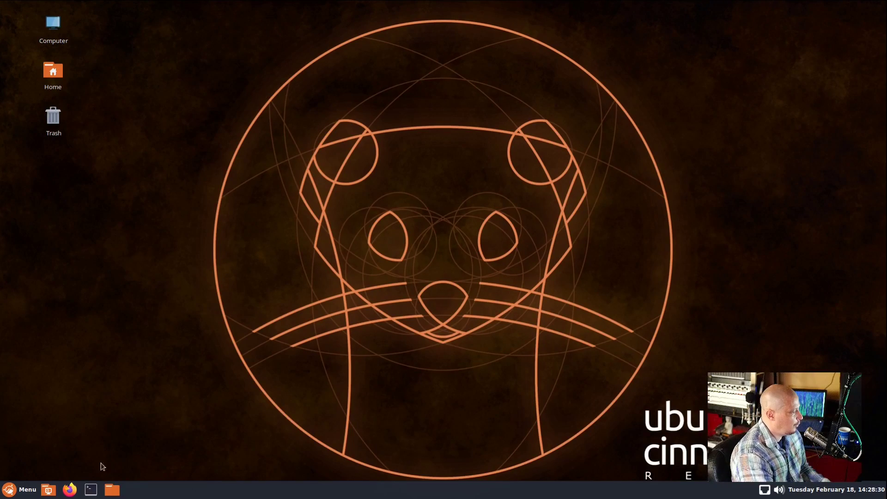
Open Archive Manager from Accessories, check its version 3.32.2 in About, then close it
left_click(22, 493)
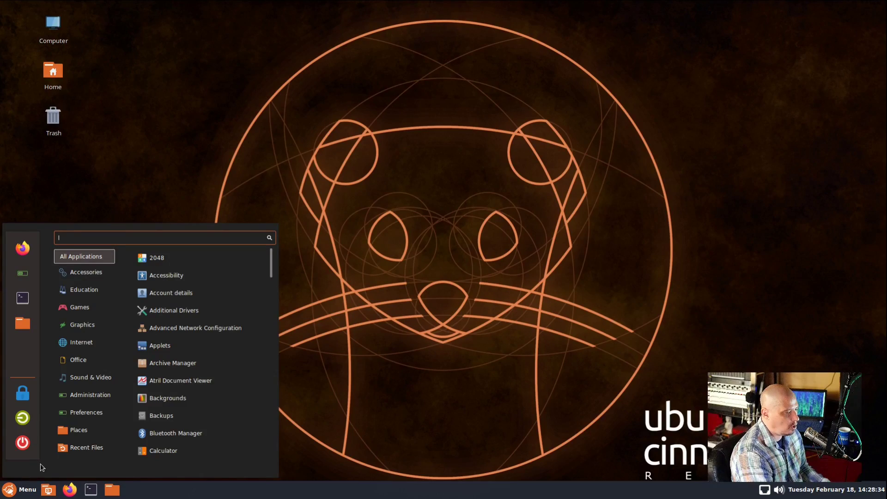
mouse_move(97, 267)
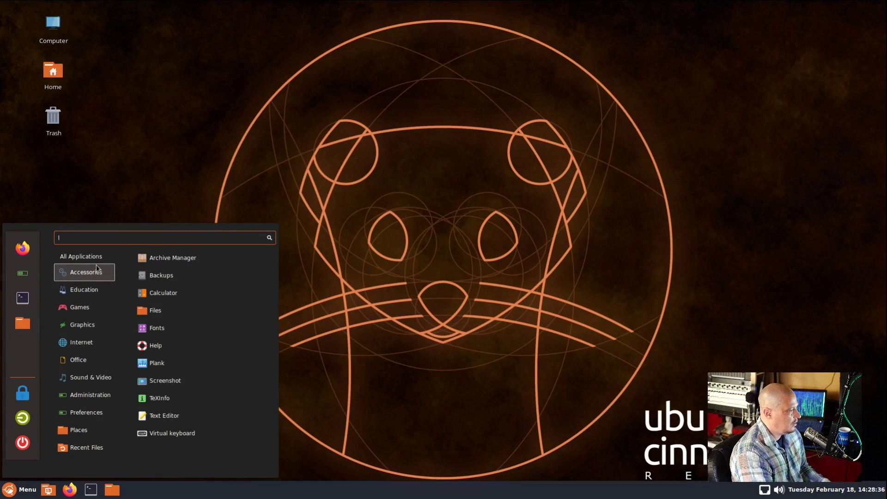
left_click(202, 265)
left_click(526, 135)
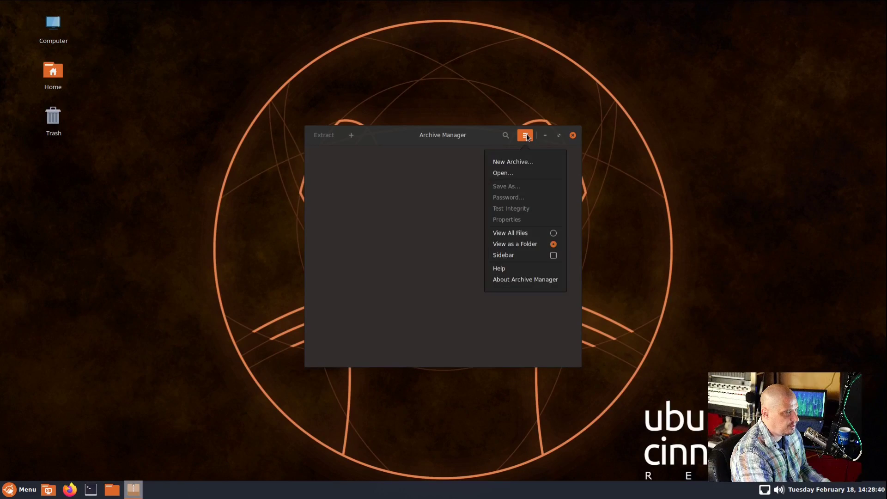
left_click(527, 280)
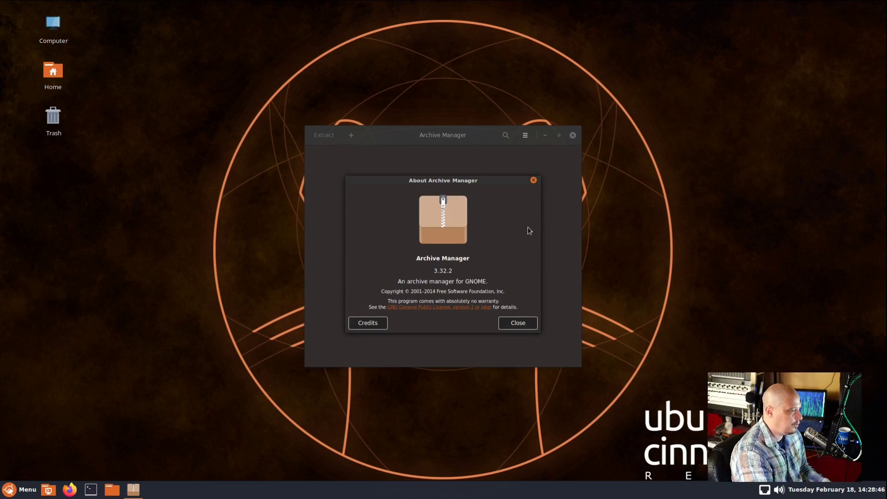
left_click(533, 181)
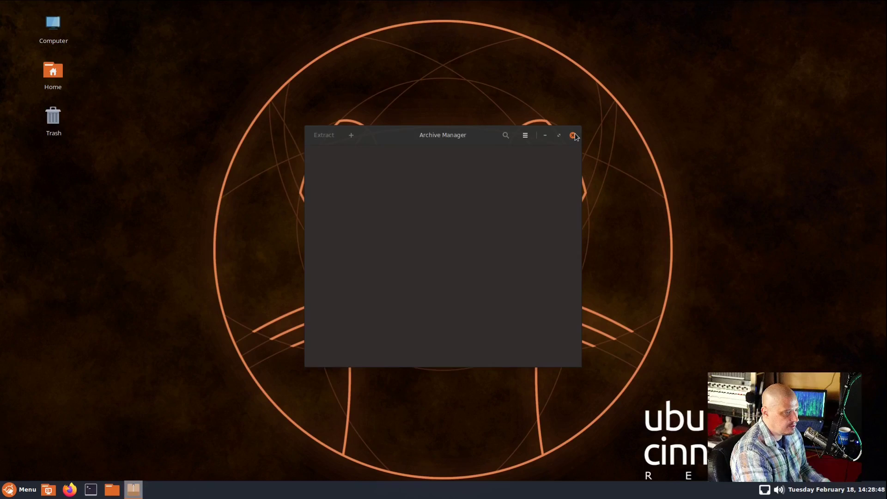
left_click(573, 135)
left_click(25, 494)
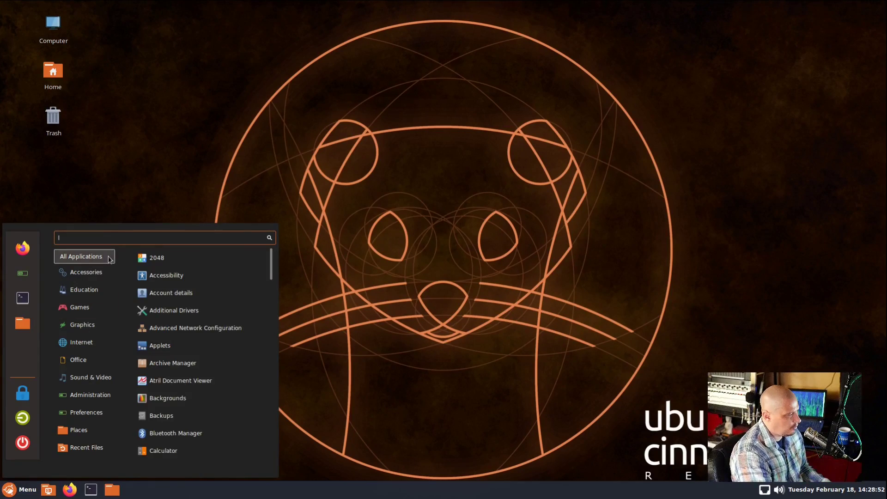
mouse_move(100, 276)
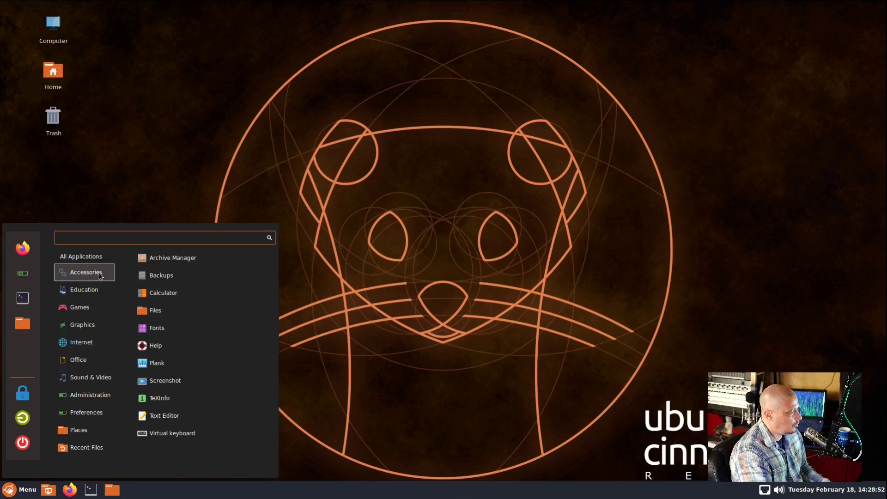
left_click(185, 273)
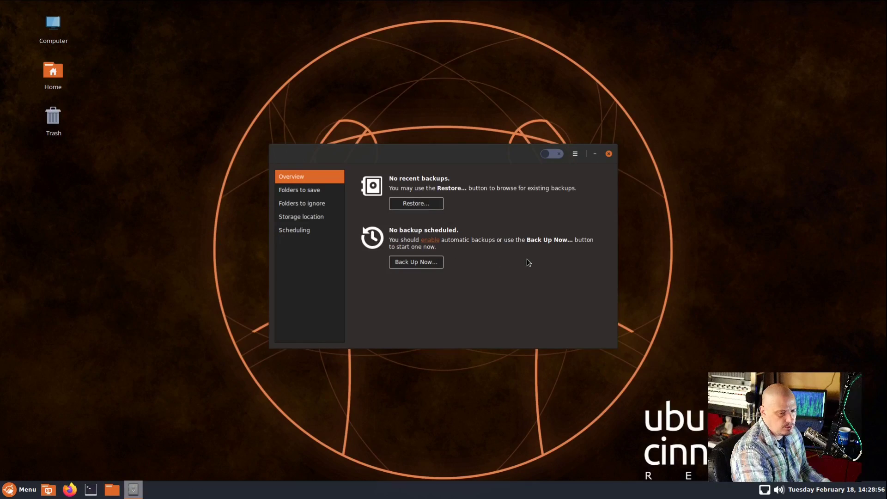
left_click_drag(469, 161, 314, 162)
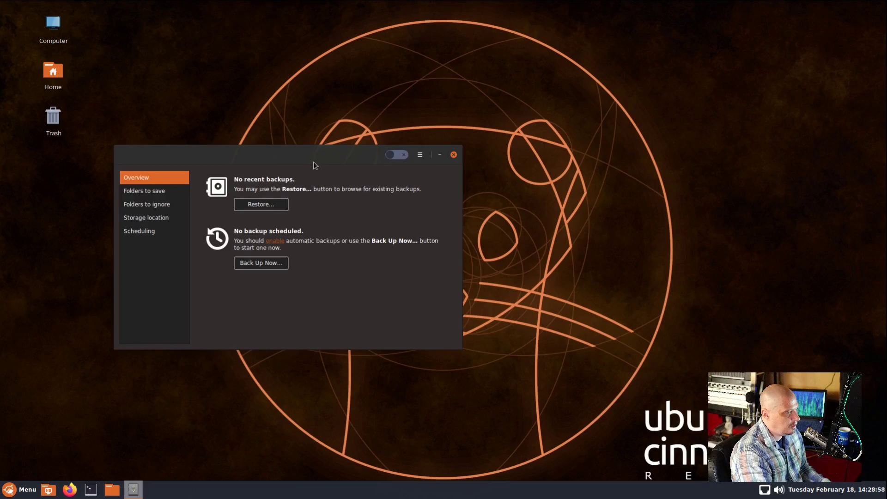
left_click(454, 156)
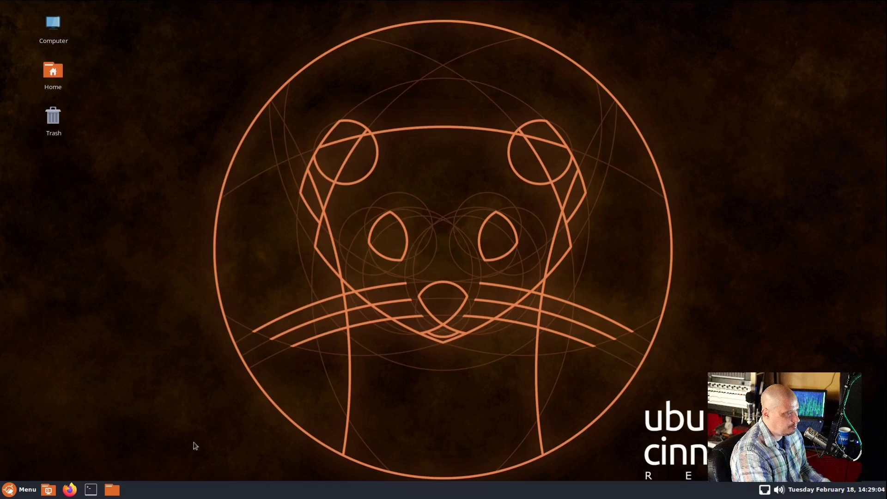
left_click(20, 489)
mouse_move(93, 303)
mouse_move(93, 272)
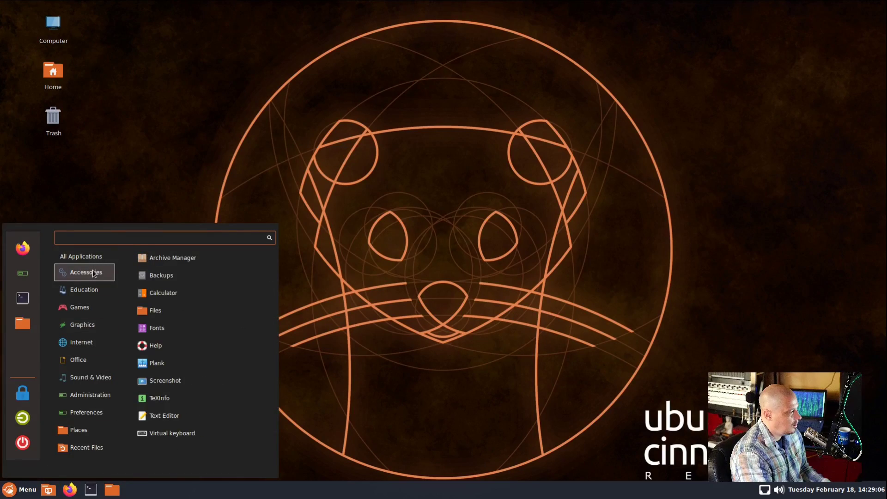
Open Files, check Nemo's version 4.2.3 under Help > About, then close the Home window
left_click(195, 311)
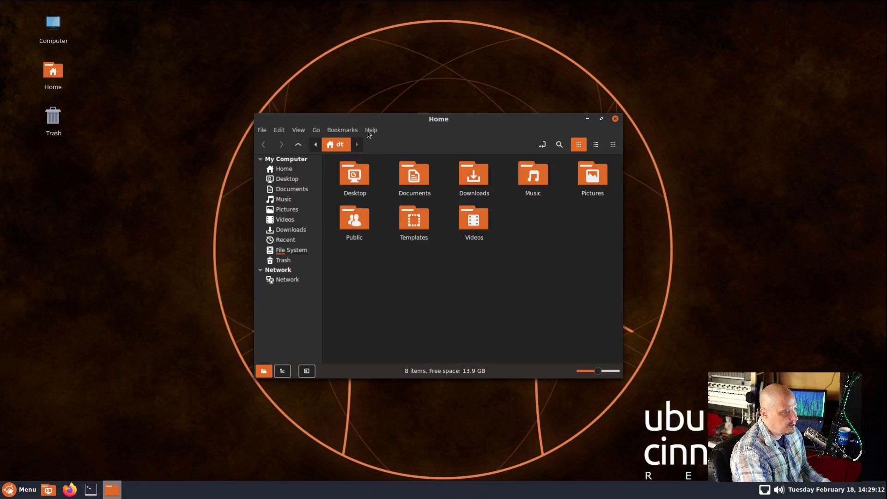
left_click(371, 130)
left_click(401, 170)
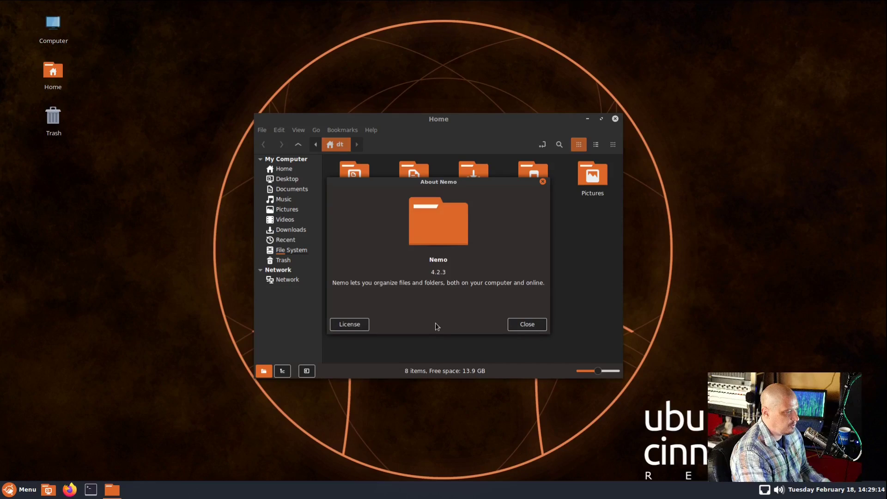
left_click(543, 181)
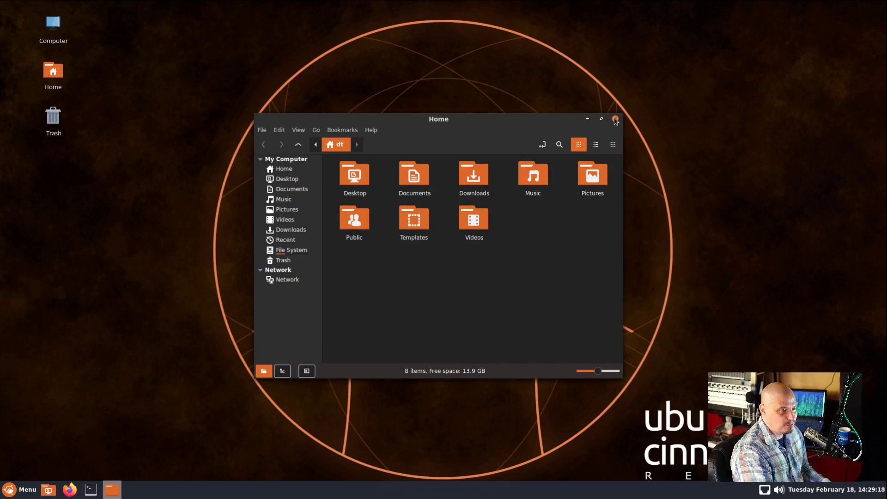
left_click(614, 119)
Open the Ubuntu Desktop Guide from Accessories > Help and close it again
left_click(23, 489)
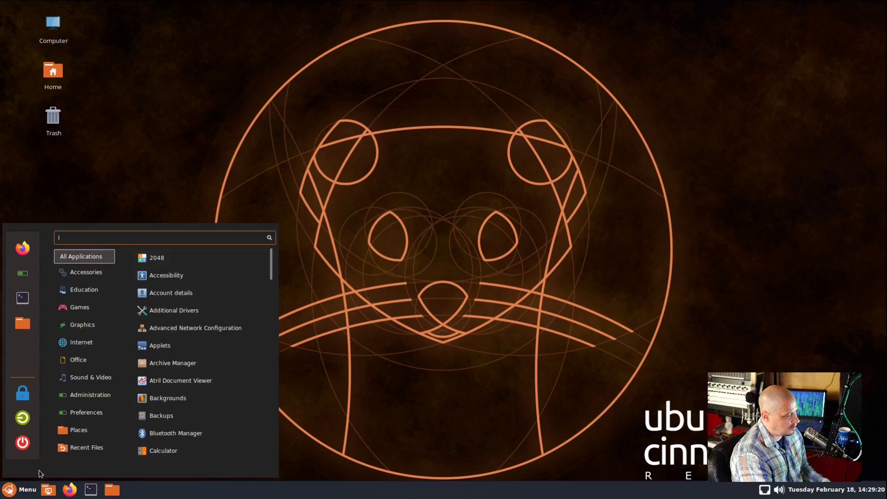
mouse_move(95, 269)
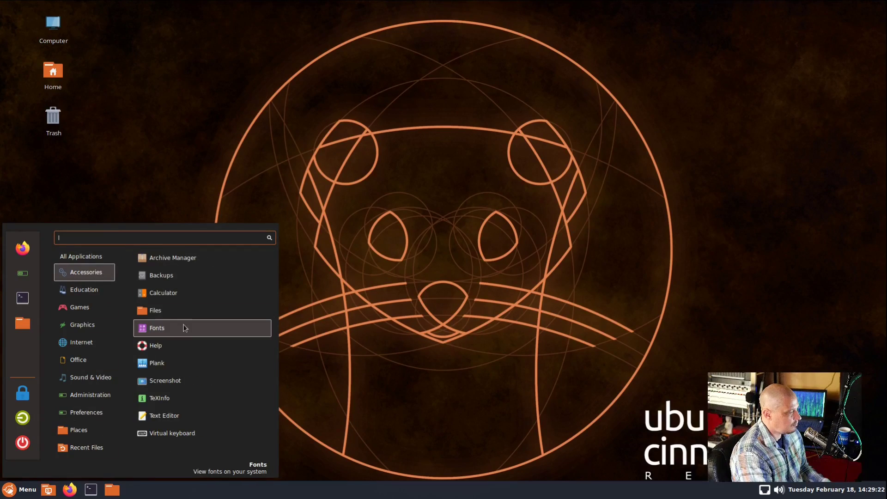
left_click(226, 349)
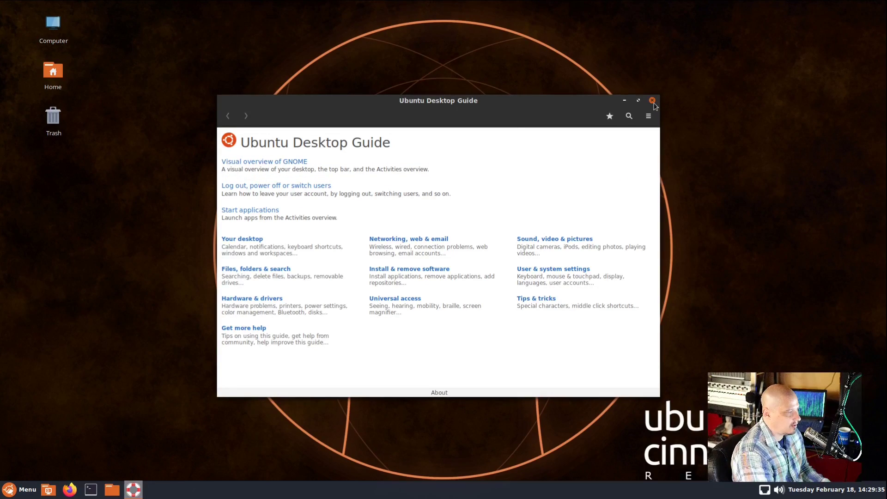
left_click(651, 100)
left_click(24, 489)
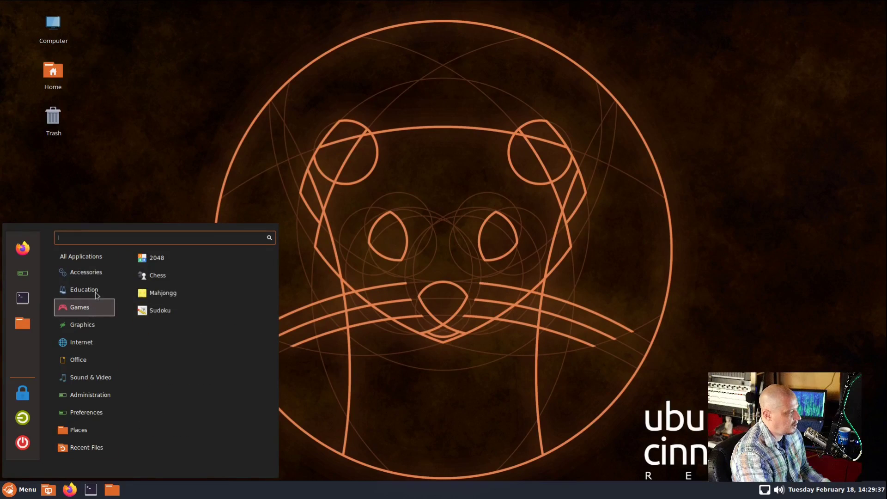
Start the Plank dock and view the Firefox and Thunderbird icon menus
mouse_move(86, 272)
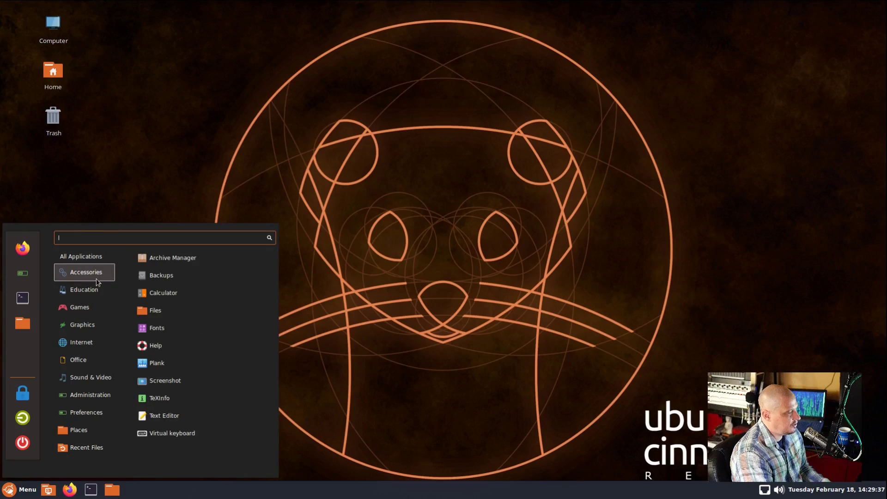
left_click(213, 369)
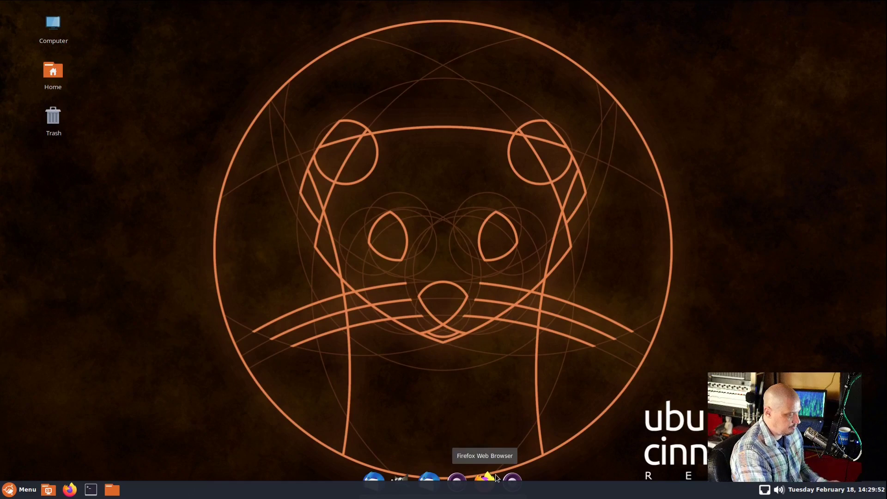
right_click(495, 474)
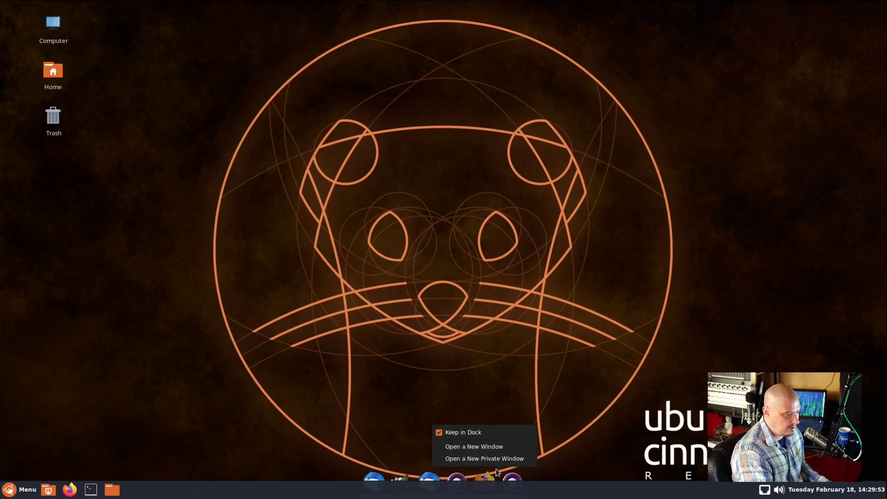
key("Escape")
right_click(430, 479)
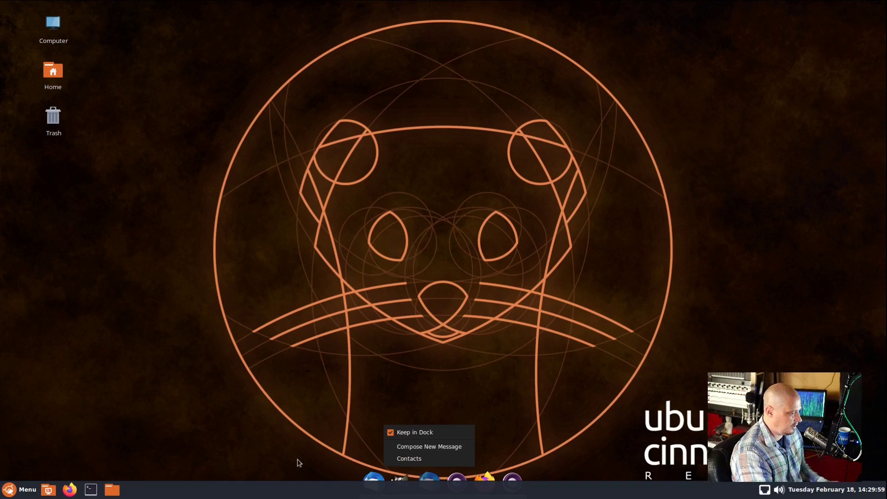
key("Escape")
Quit the Plank dock from its own context menu
right_click(401, 476)
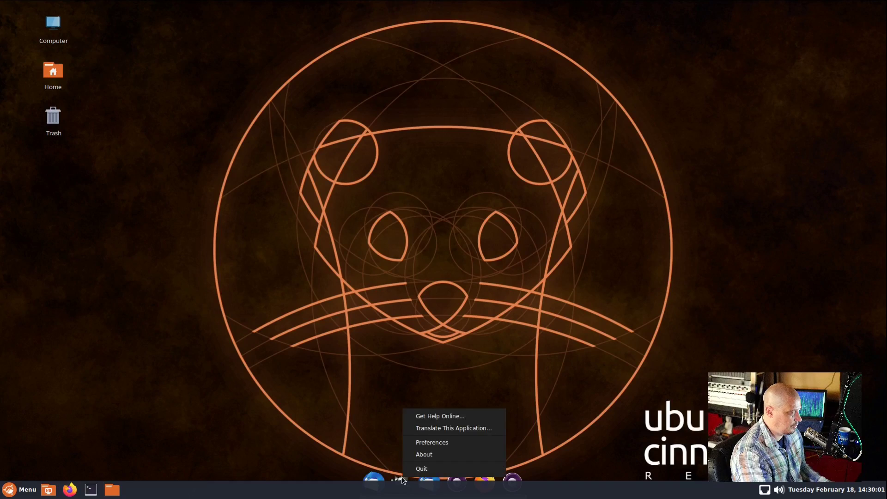
left_click(425, 469)
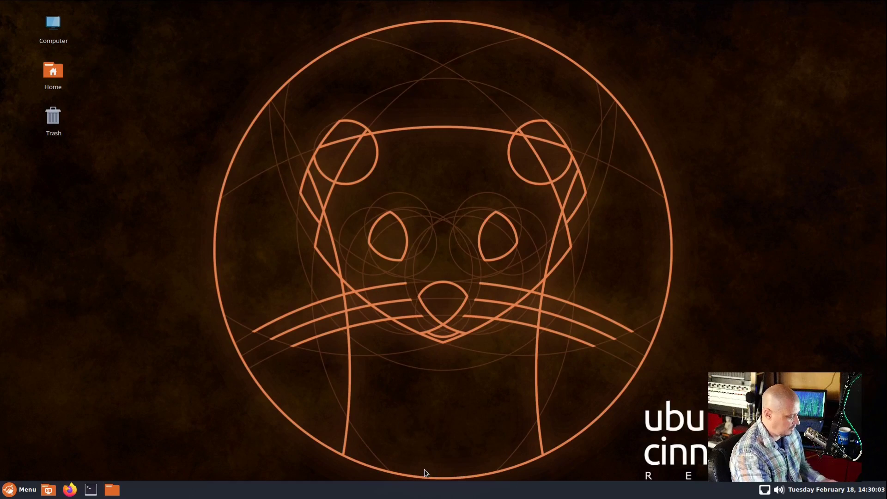
key("super")
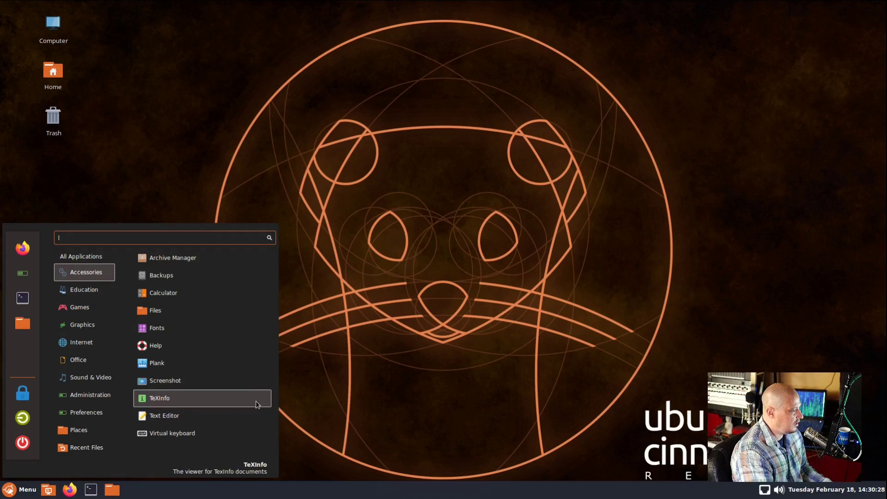
Launch gedit, check its version 3.34.0 in About Text Editor, and close it
left_click(251, 417)
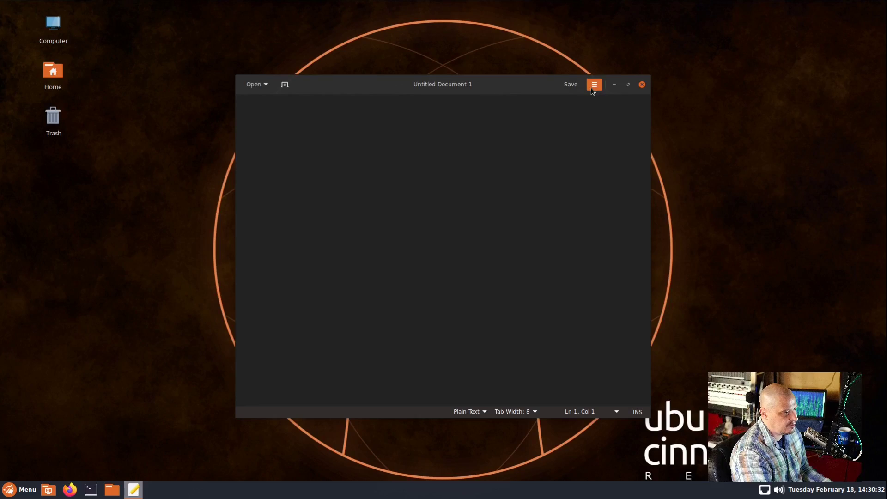
left_click(593, 86)
left_click(564, 277)
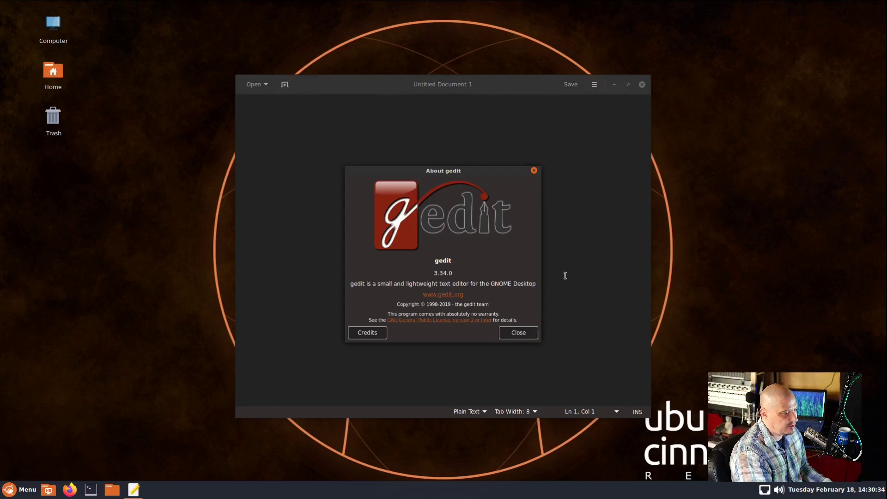
left_click(534, 171)
left_click(642, 85)
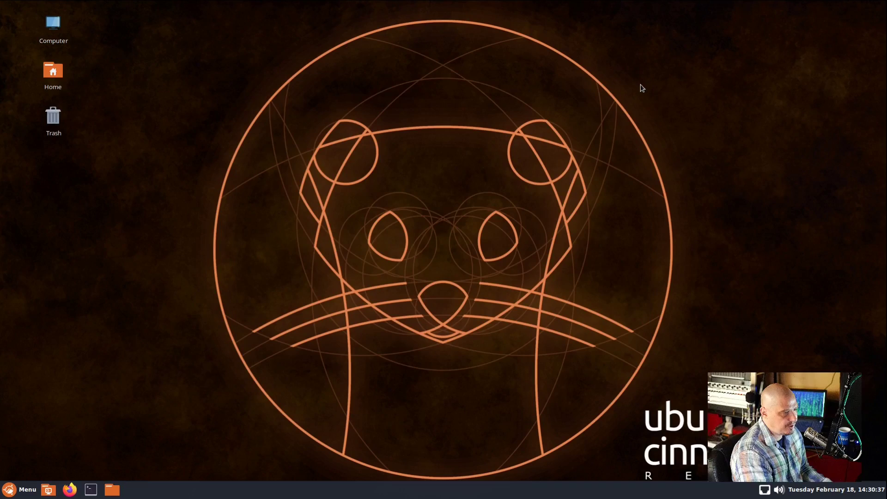
Browse the menu's Education, Games and Accessories categories, ending on Graphics
left_click(12, 495)
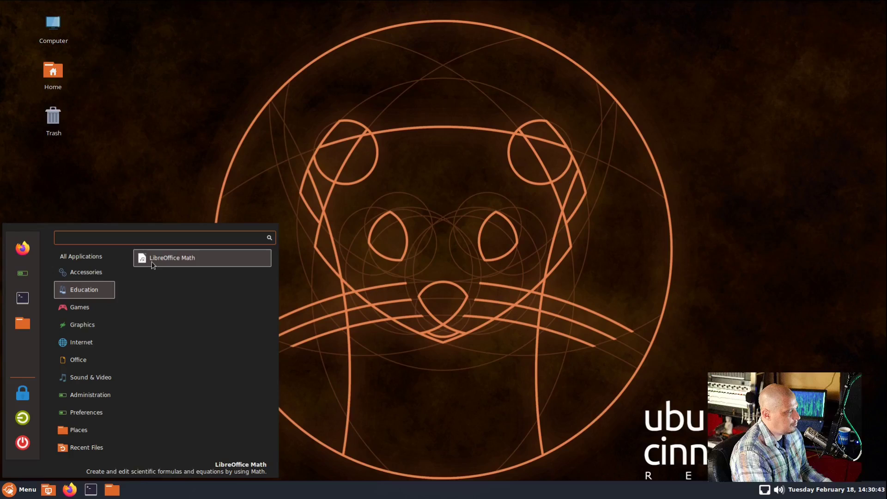
mouse_move(98, 313)
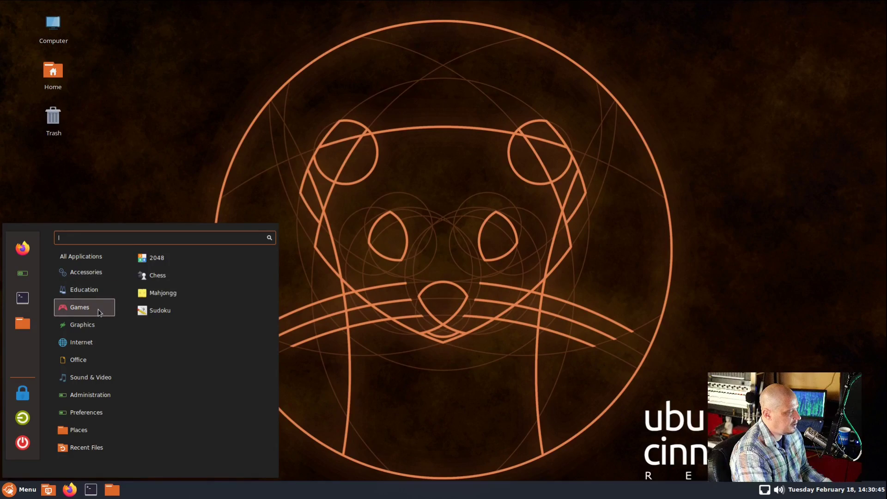
mouse_move(114, 278)
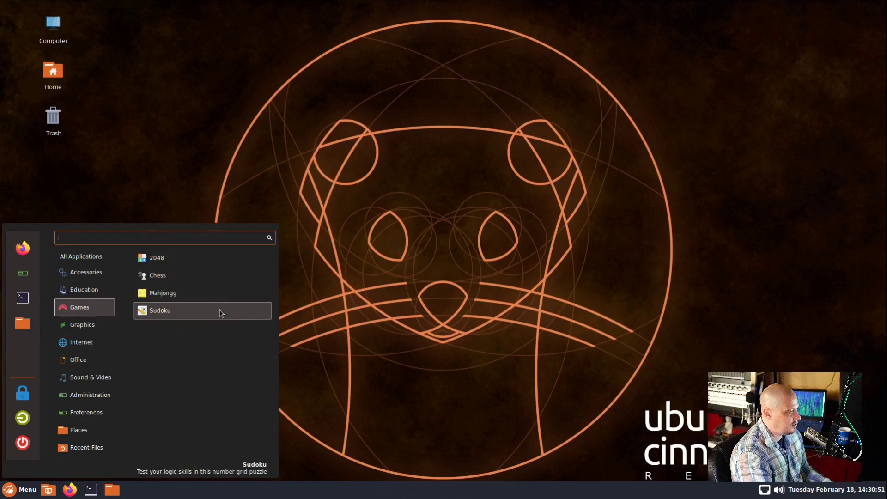
mouse_move(103, 333)
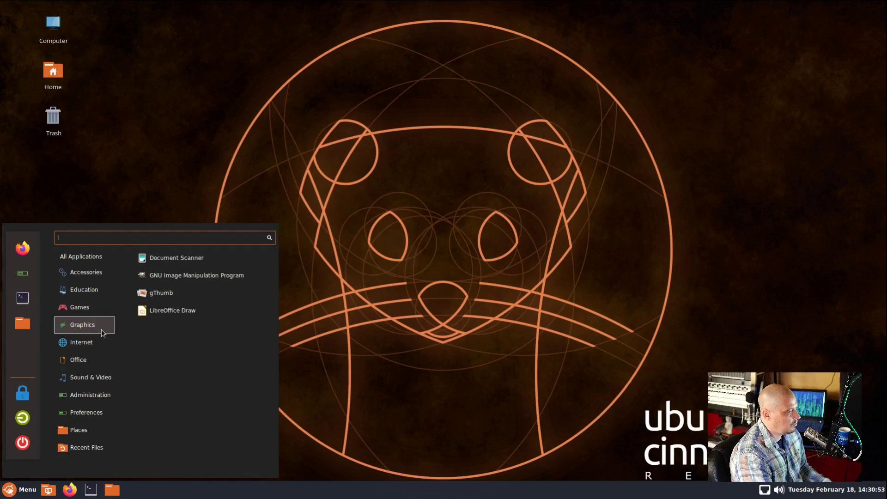
Launch GIMP, confirm version 2.10.14 in its About dialog, then close GIMP
left_click(243, 280)
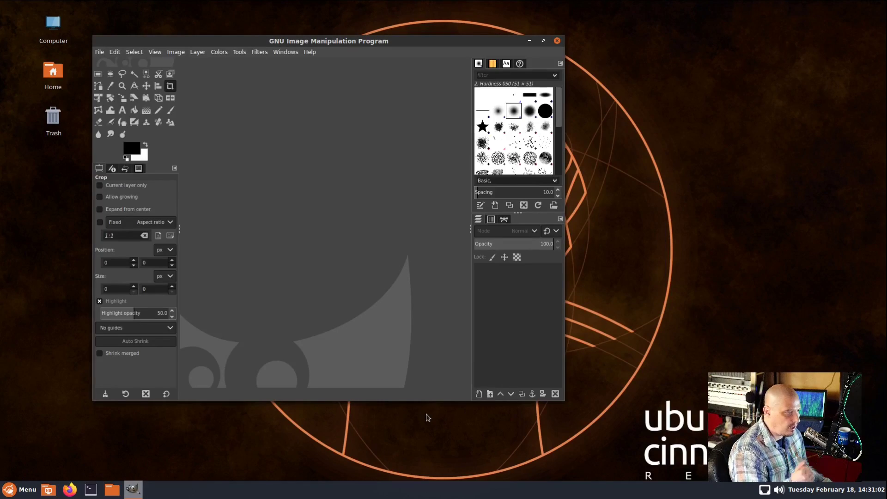
left_click(309, 51)
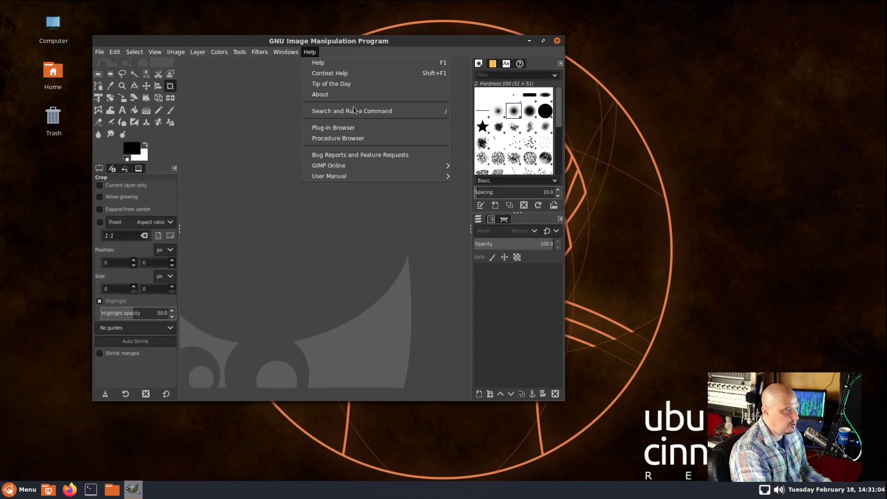
mouse_move(335, 182)
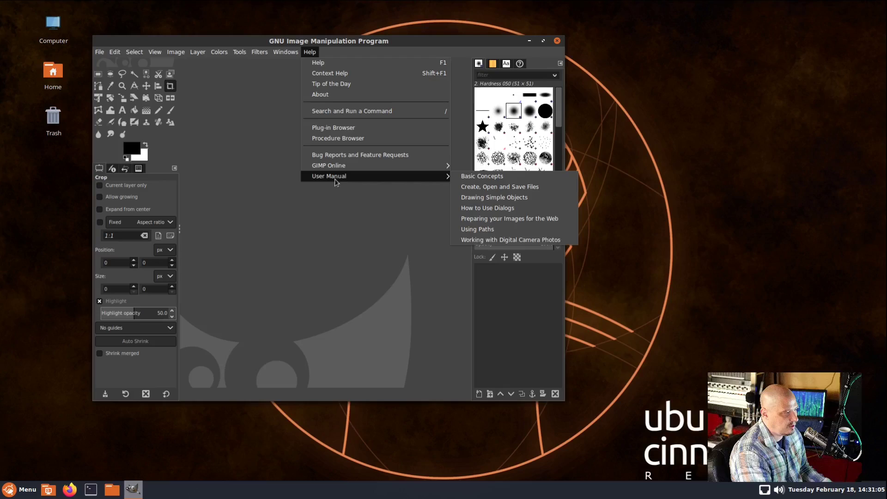
left_click(347, 94)
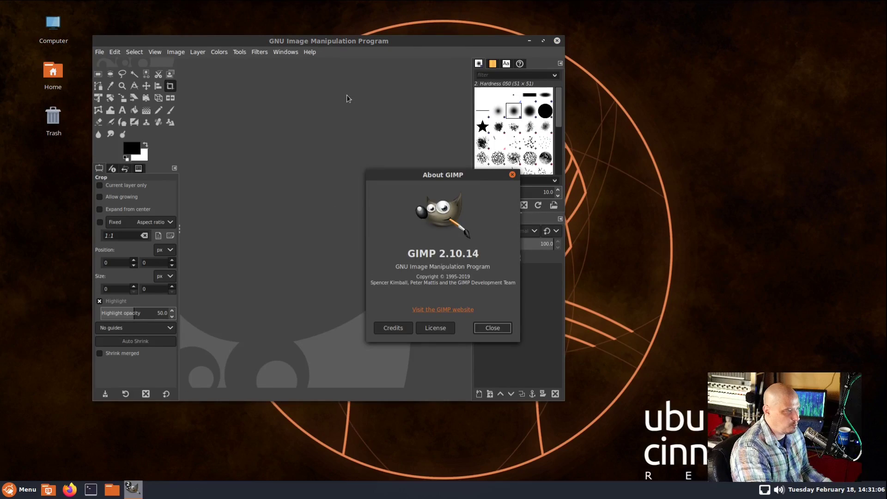
left_click(512, 175)
left_click(557, 42)
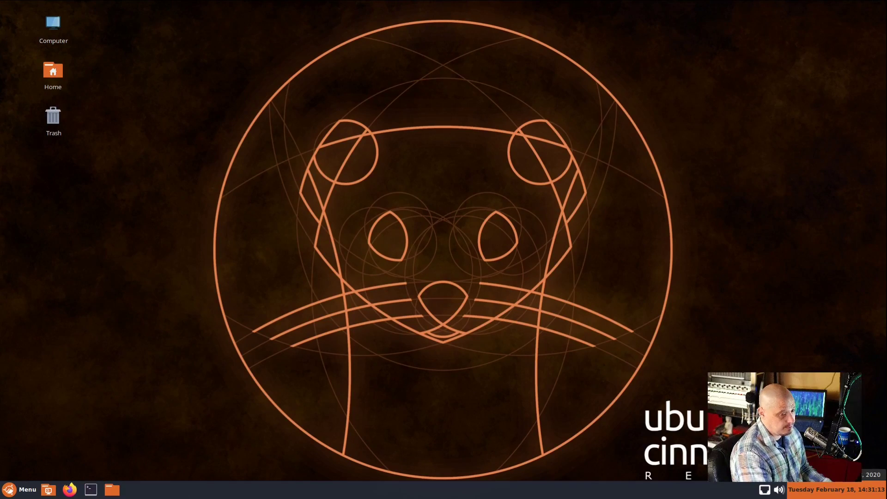
Launch LibreOffice Writer from the Office category of the applications menu
left_click(21, 489)
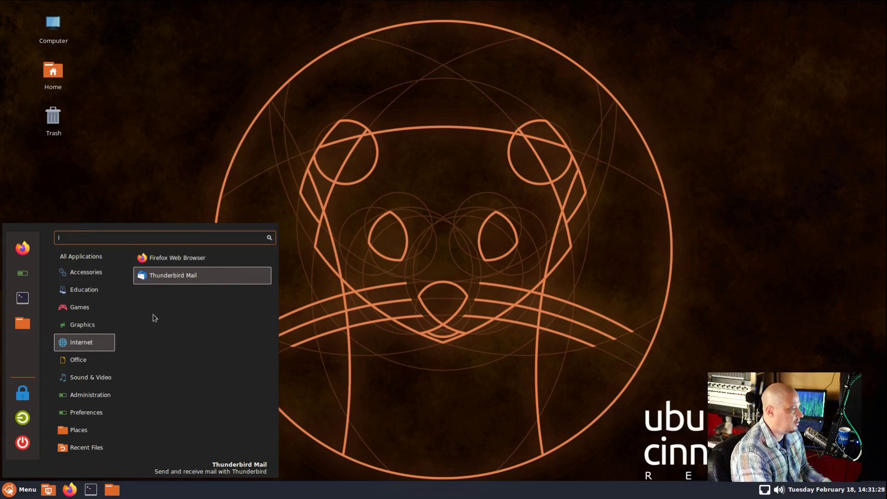
mouse_move(76, 364)
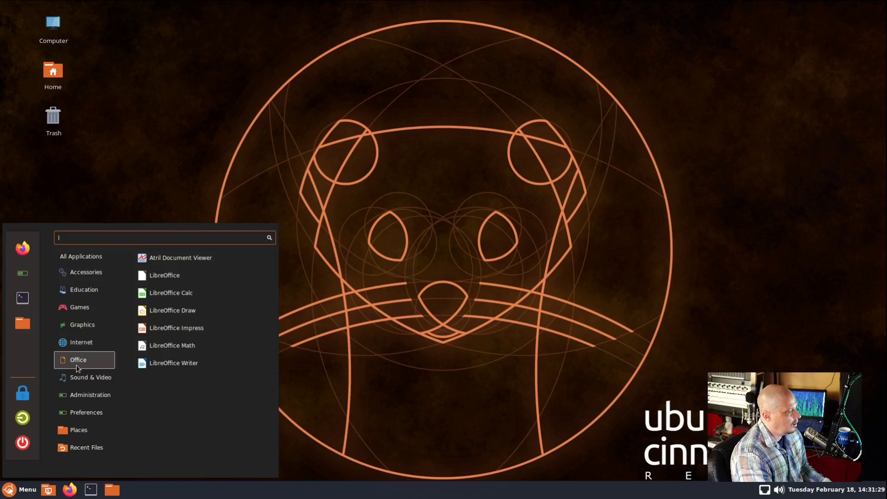
left_click(234, 364)
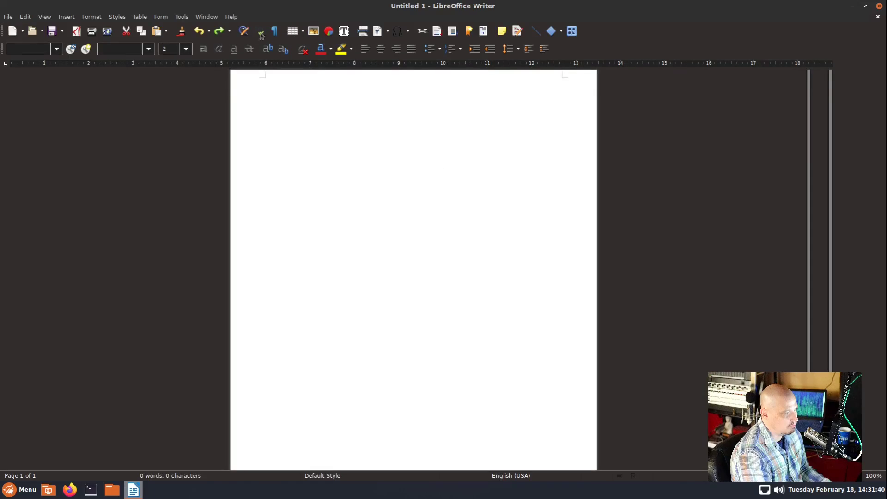
Dismiss the tip, confirm LibreOffice version 6.3.4.2, close Writer, and list Sound & Video apps
left_click(543, 290)
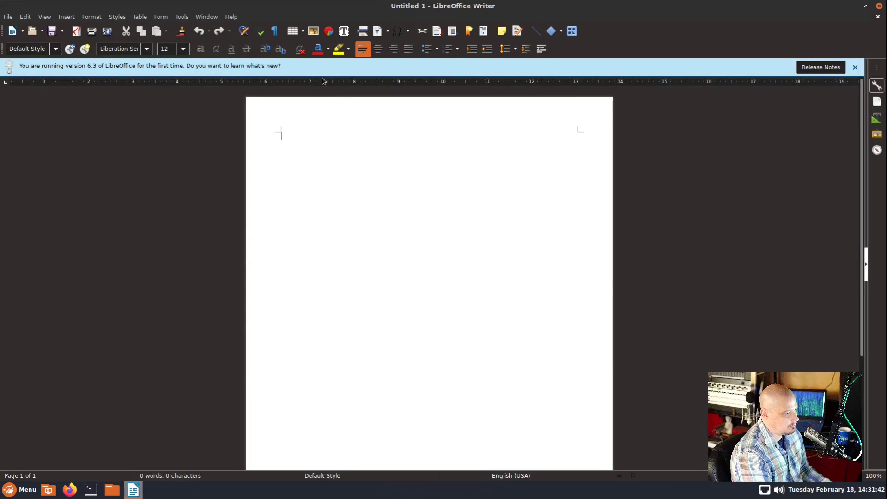
left_click(226, 16)
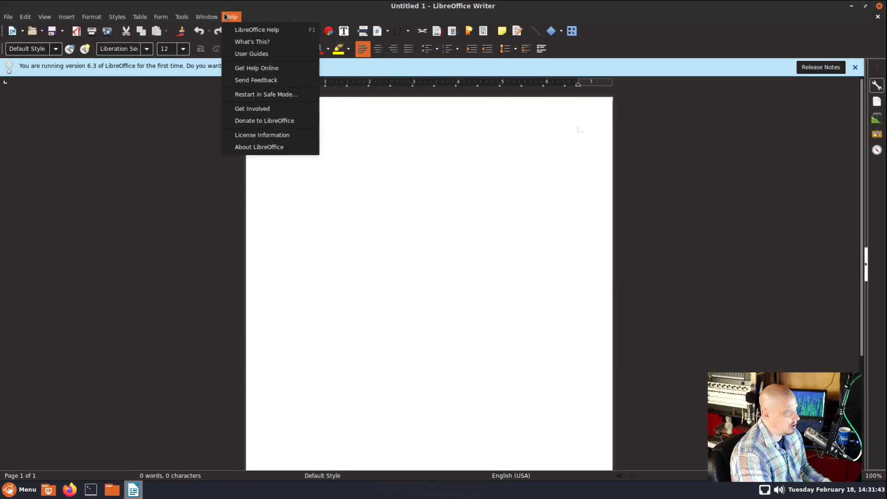
left_click(289, 148)
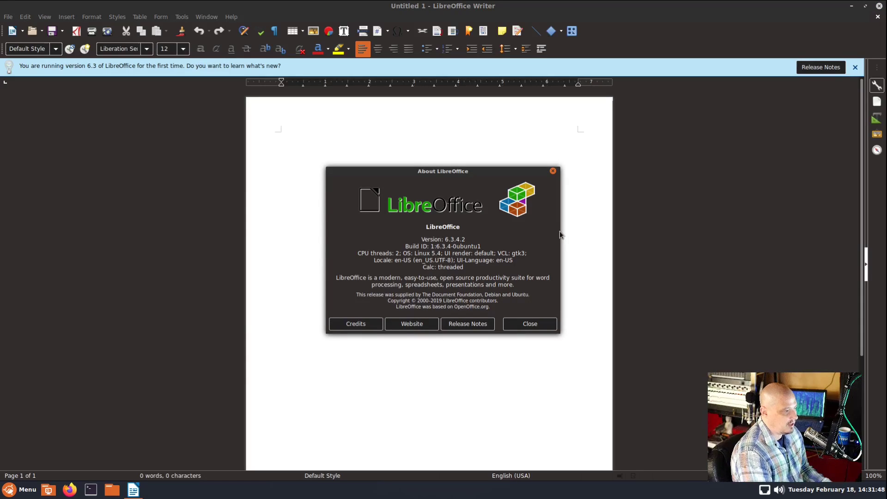
left_click(553, 172)
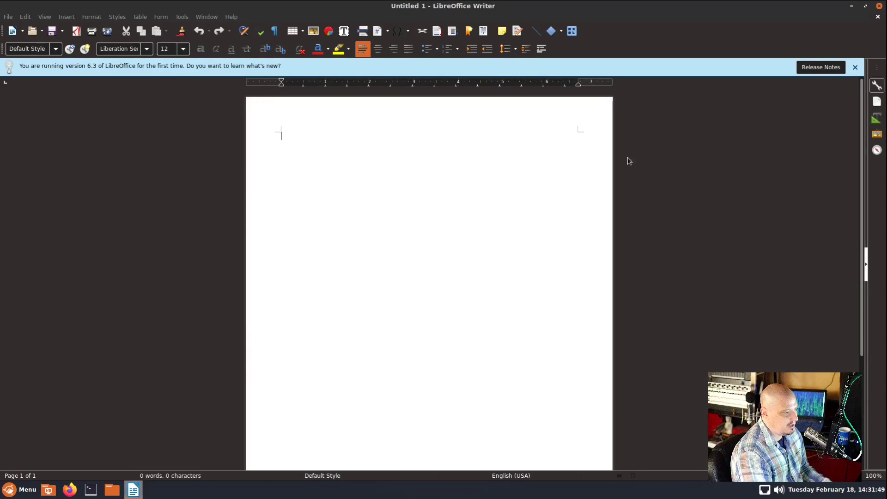
left_click(879, 6)
left_click(21, 489)
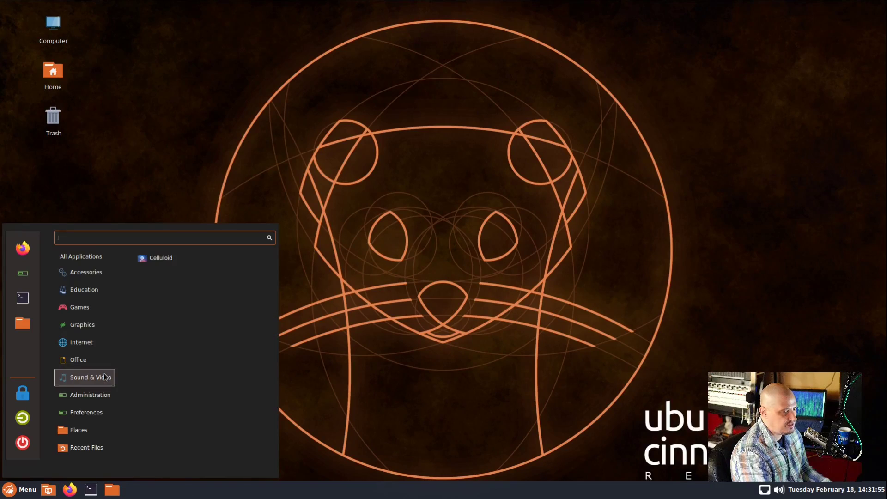
View Celluloid's version 0.18 in About, close the player, and list the Administration apps
left_click(157, 263)
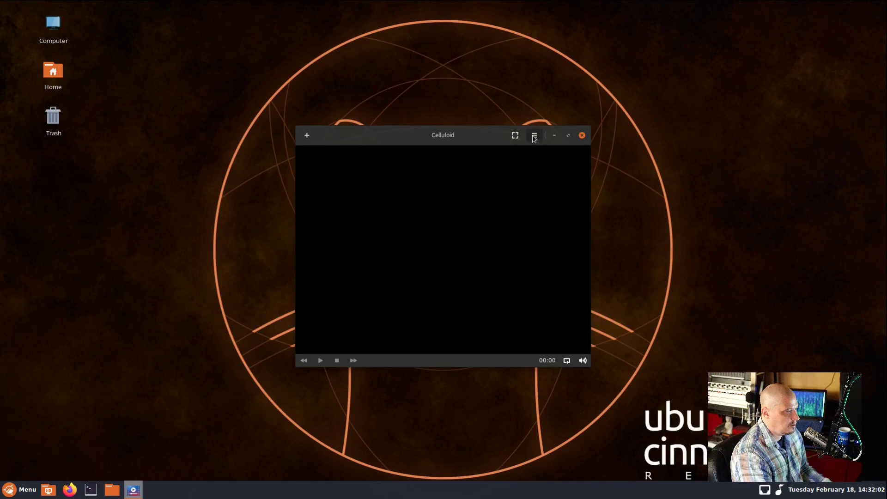
left_click(534, 137)
left_click(534, 259)
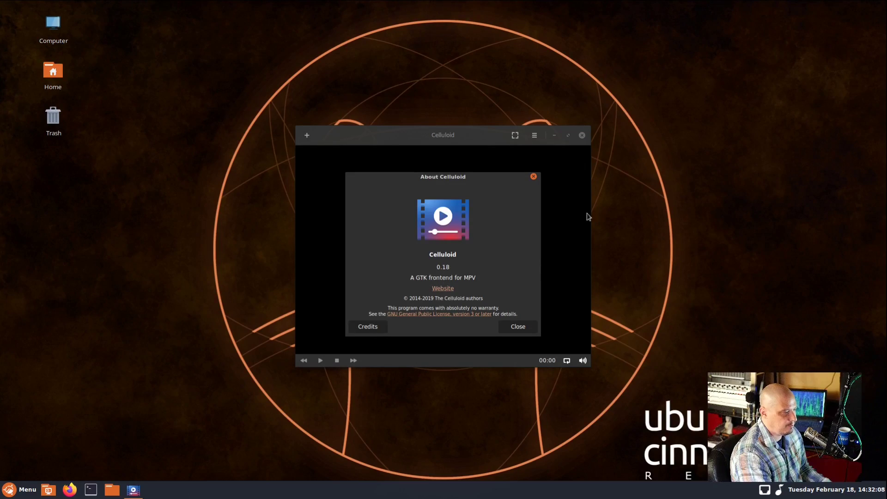
left_click(532, 176)
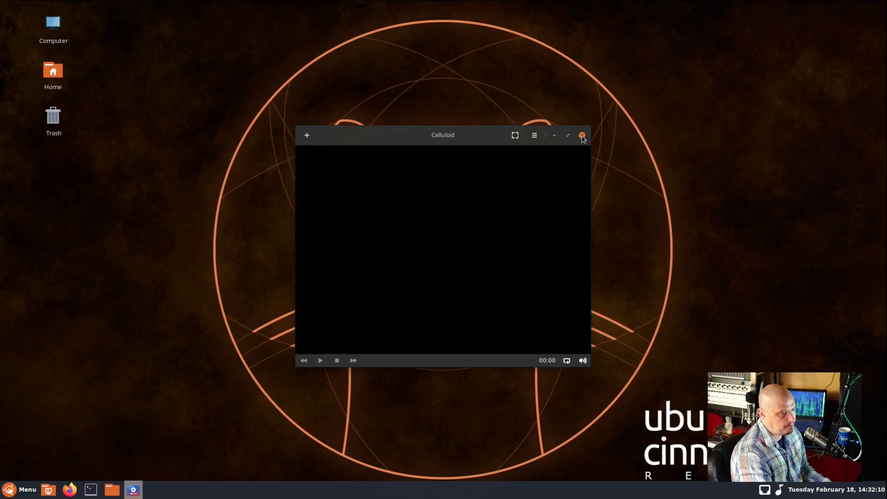
left_click(581, 136)
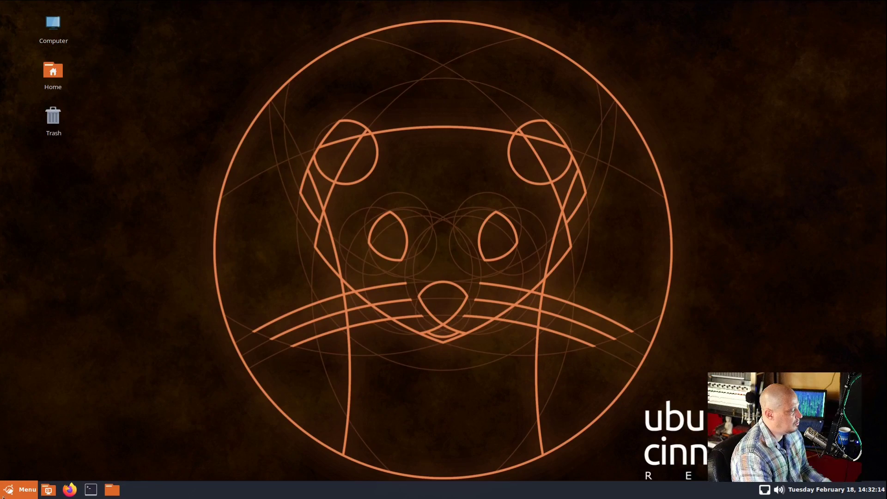
left_click(19, 489)
mouse_move(114, 398)
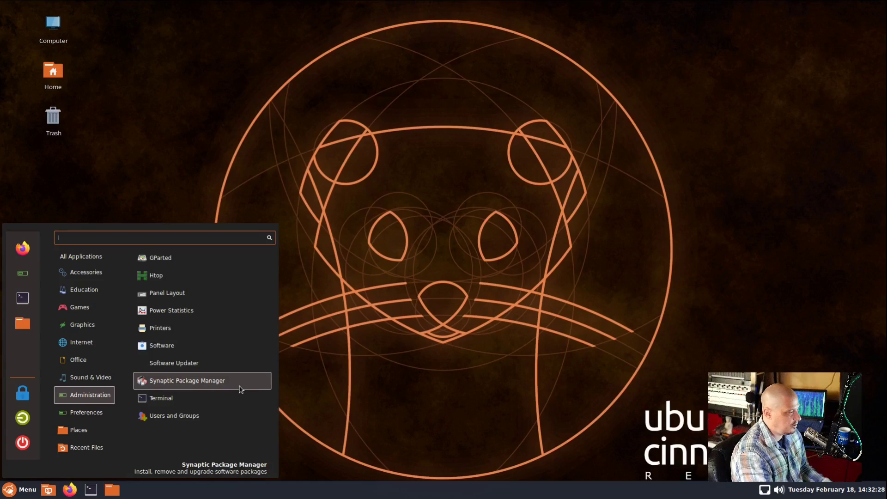
Open GNOME Software past its Welcome screen, close it, and reopen the applications menu
left_click(212, 346)
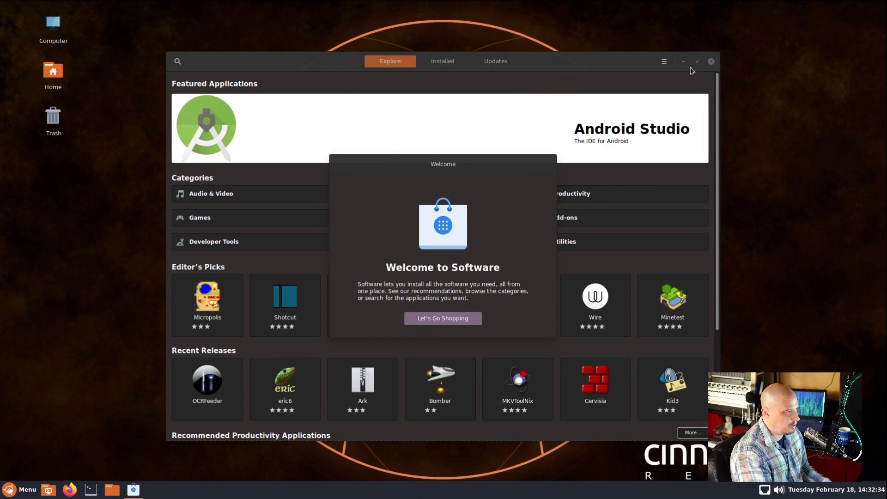
left_click_drag(524, 164, 568, 142)
left_click(466, 298)
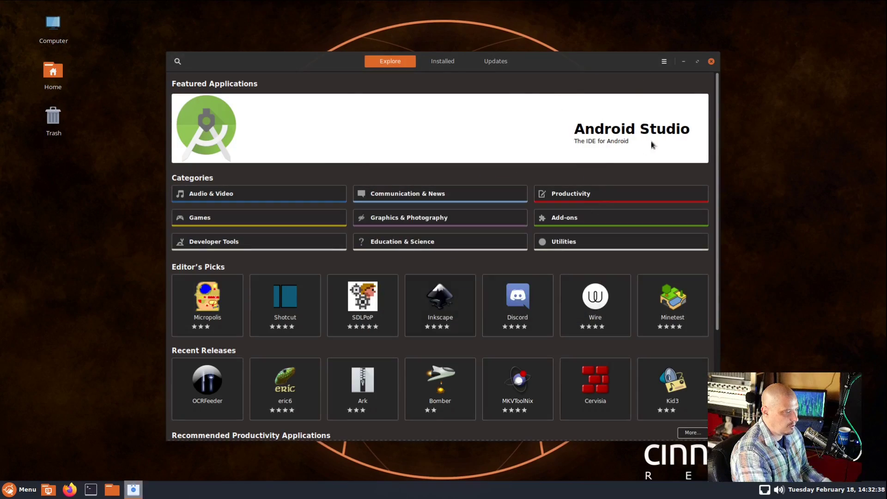
left_click(711, 61)
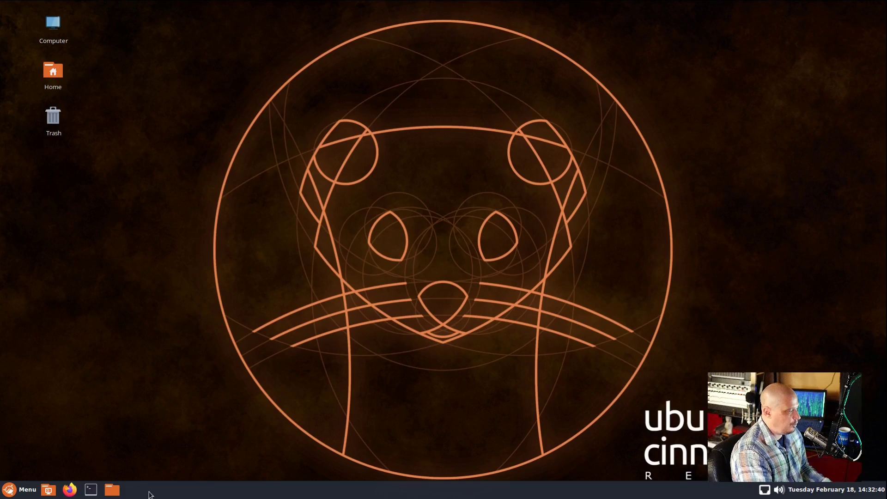
left_click(23, 497)
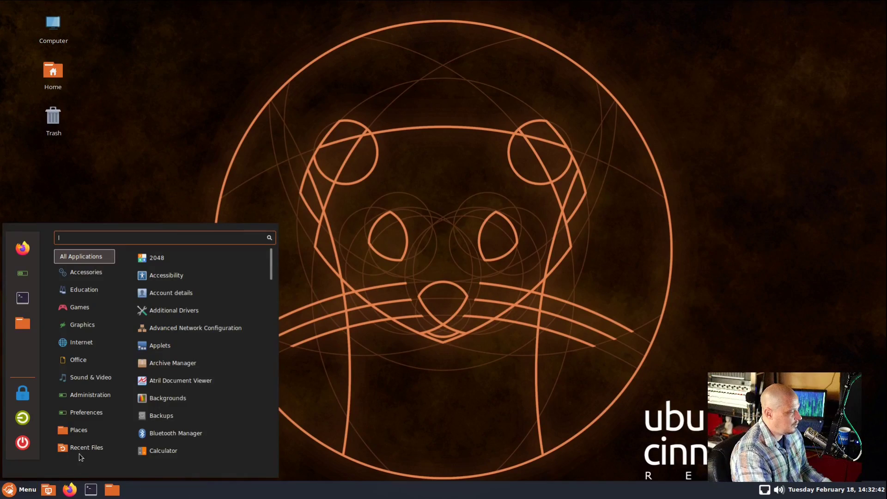
Dismiss Synaptic's Quick Introduction, maximize its window, and select 0ad-data-common
mouse_move(92, 415)
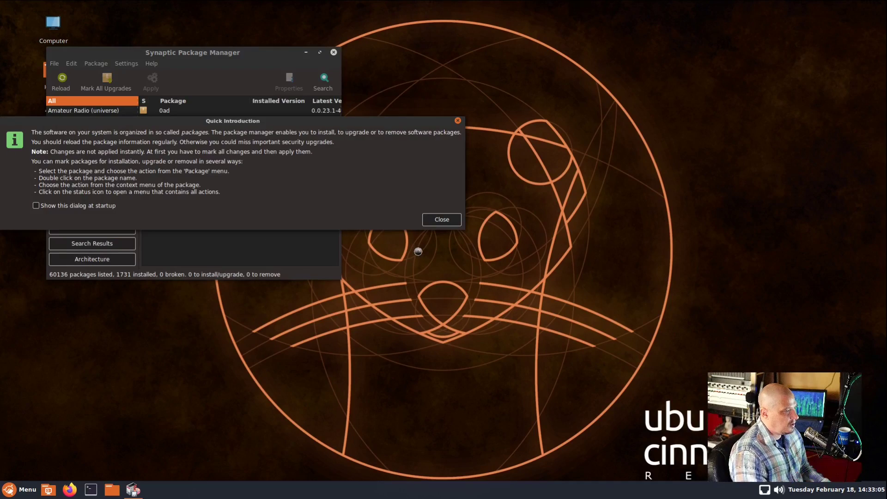
left_click(450, 220)
left_click_drag(236, 58, 356, 91)
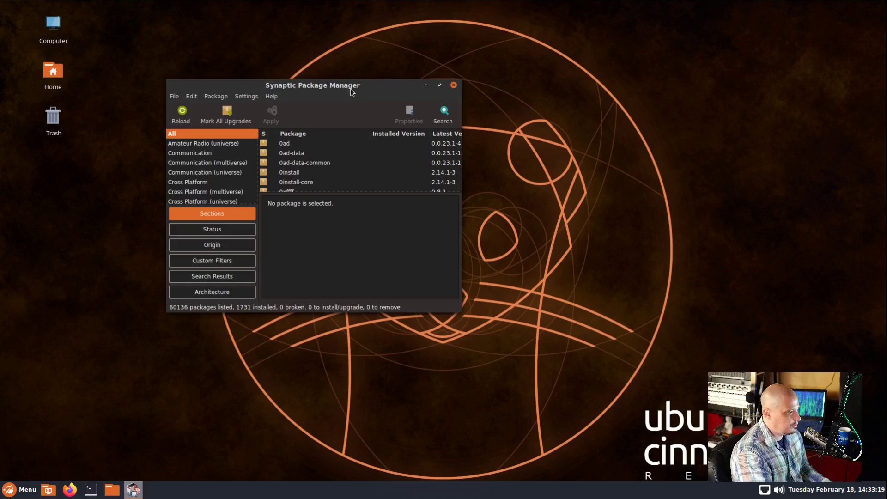
double_click(350, 88)
left_click(350, 87)
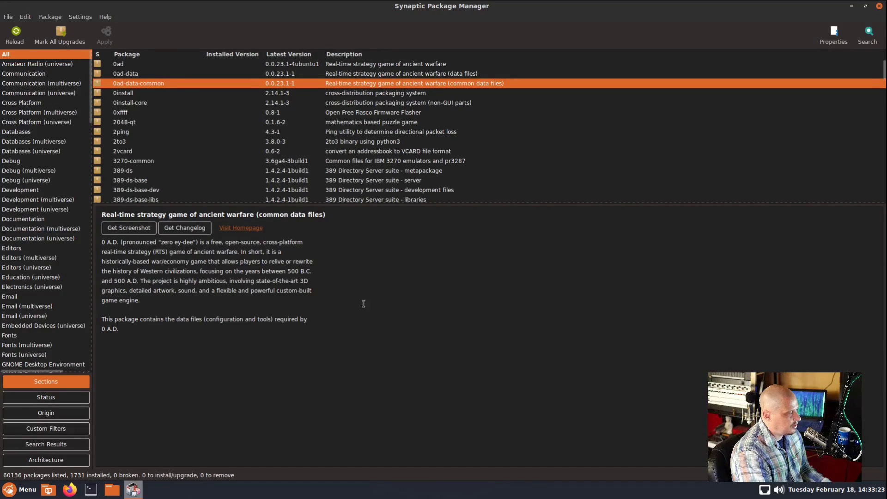
Search Synaptic for 0ad (11 packages), mark 0ad for installation, then cancel the extra packages
left_click(867, 33)
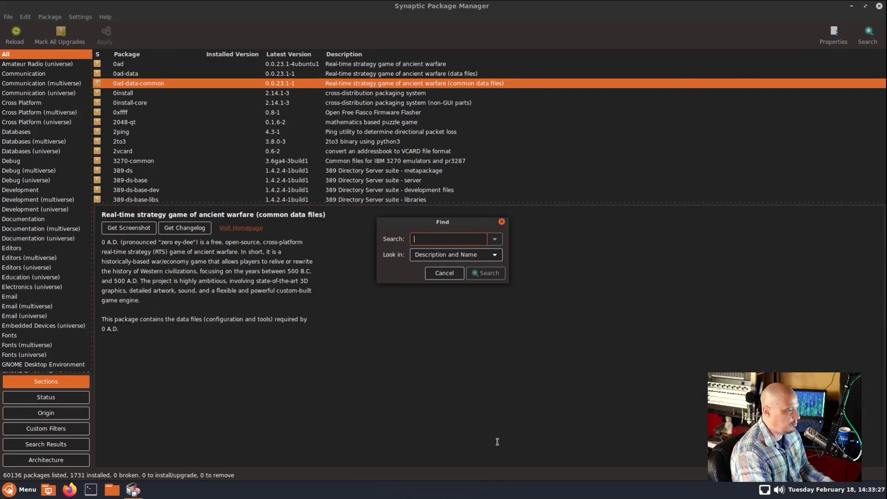
type("0ad")
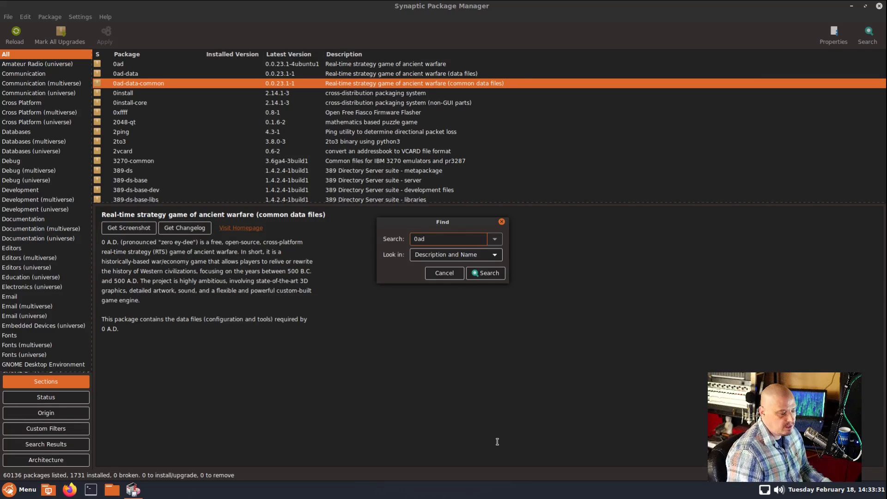
key("Return")
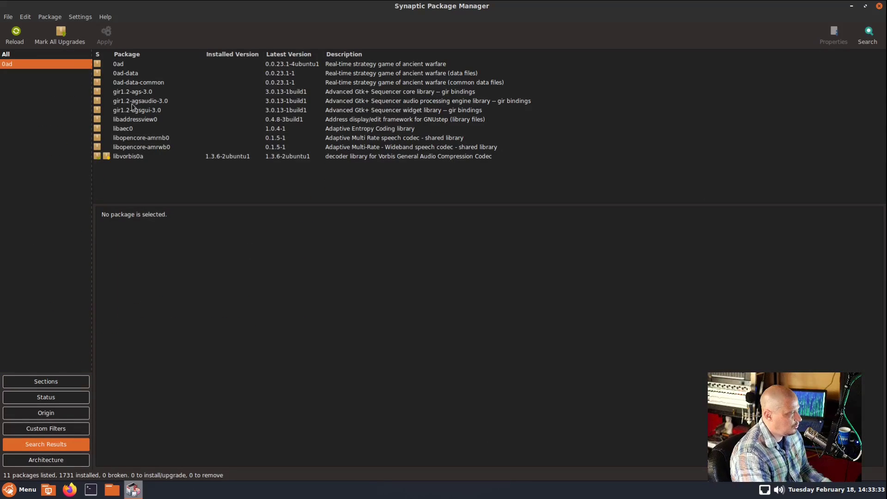
left_click(128, 64)
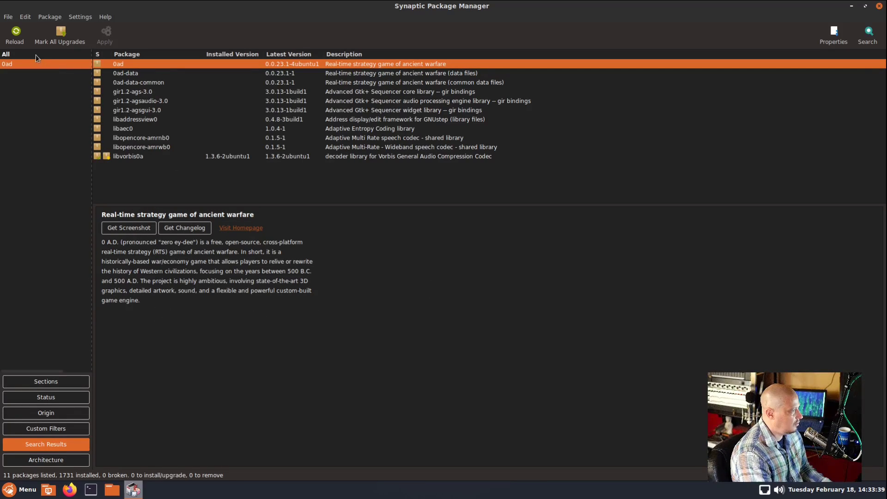
right_click(107, 64)
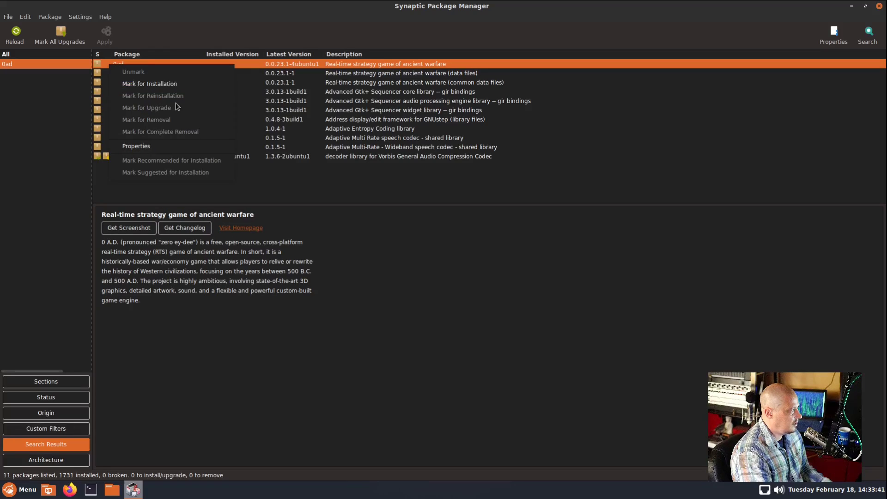
left_click(174, 84)
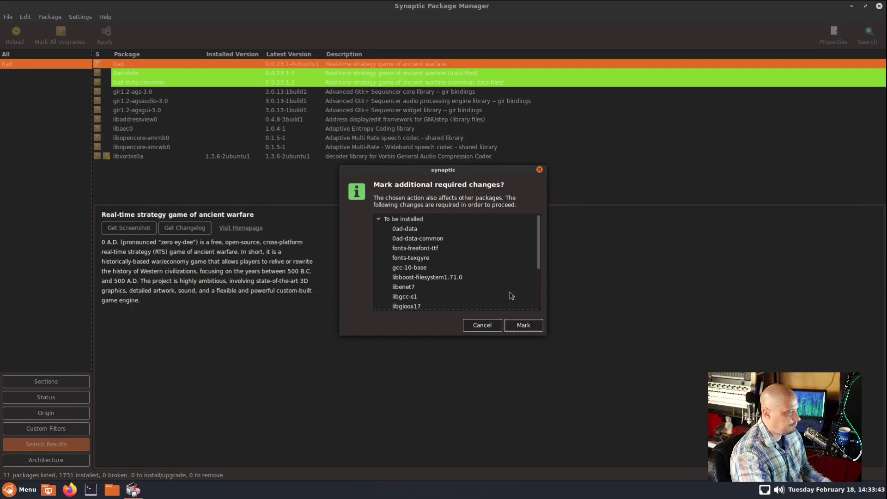
left_click(482, 330)
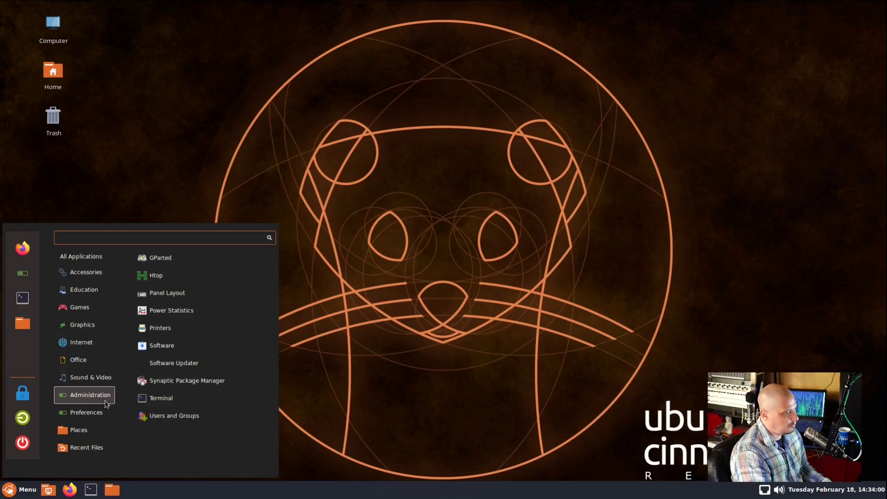
Open a terminal, check its About version, and run uname -a (Linux 5.4.0-12-generic, x86_64)
left_click(161, 398)
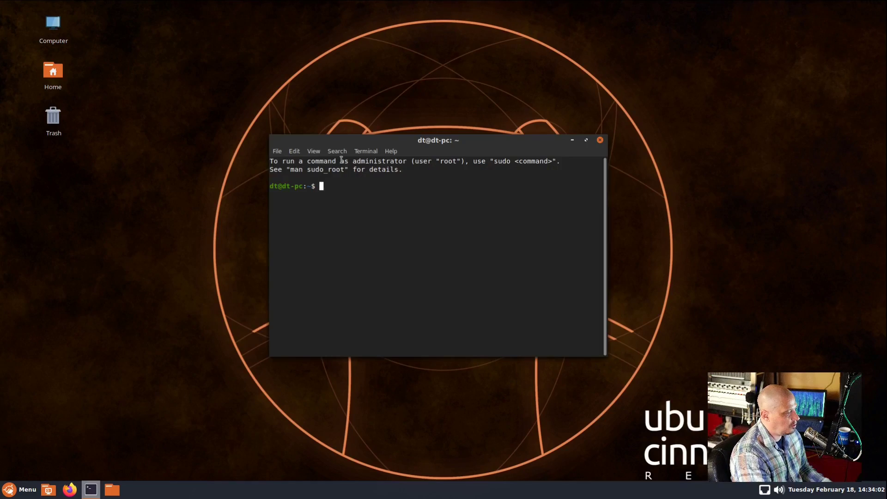
left_click(393, 151)
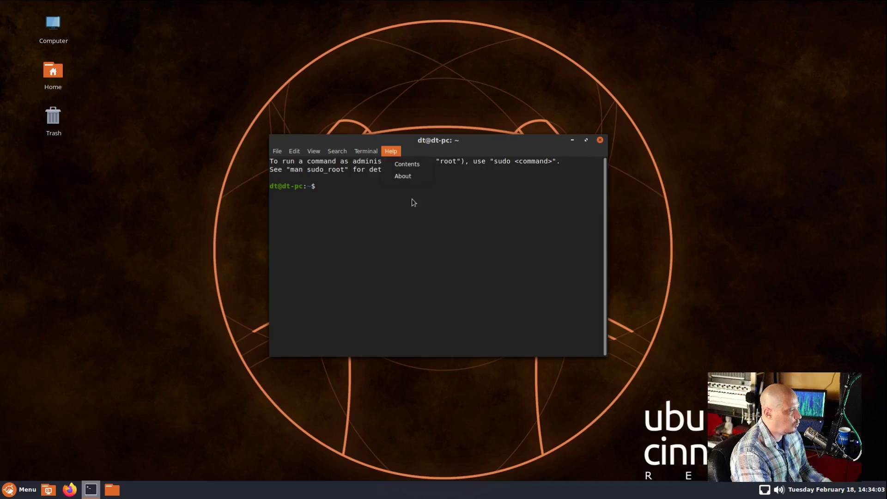
left_click(409, 174)
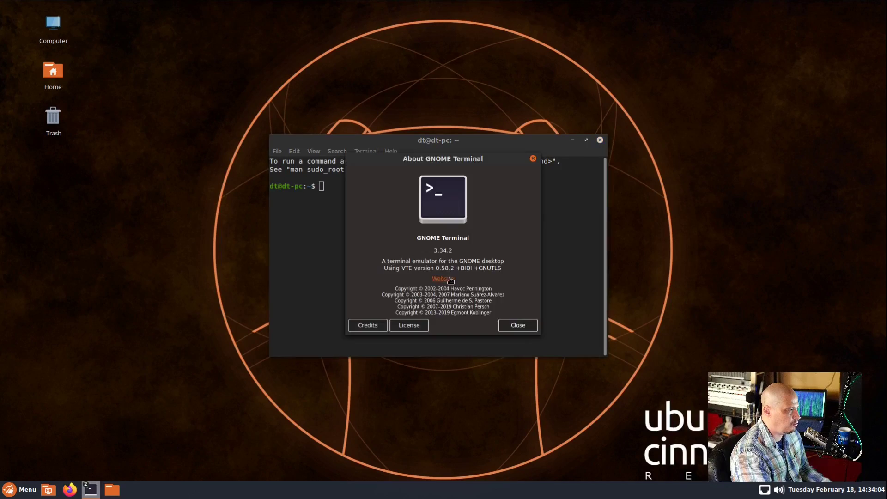
left_click(533, 159)
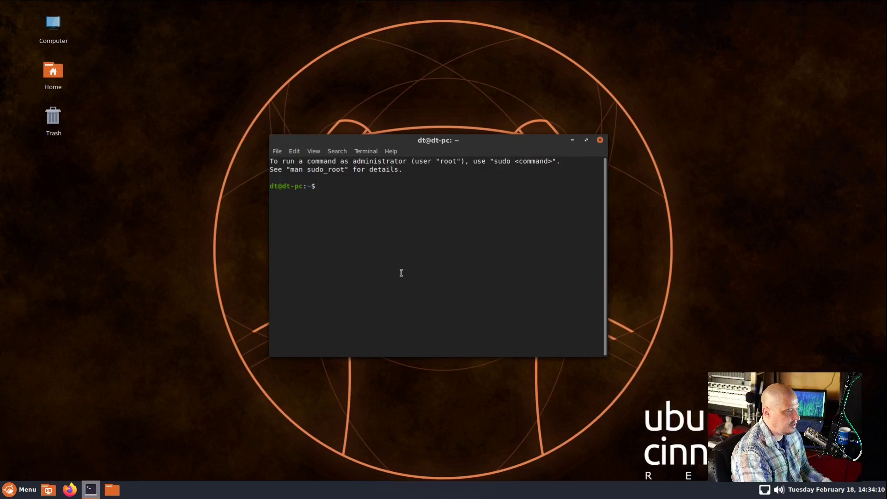
type("u")
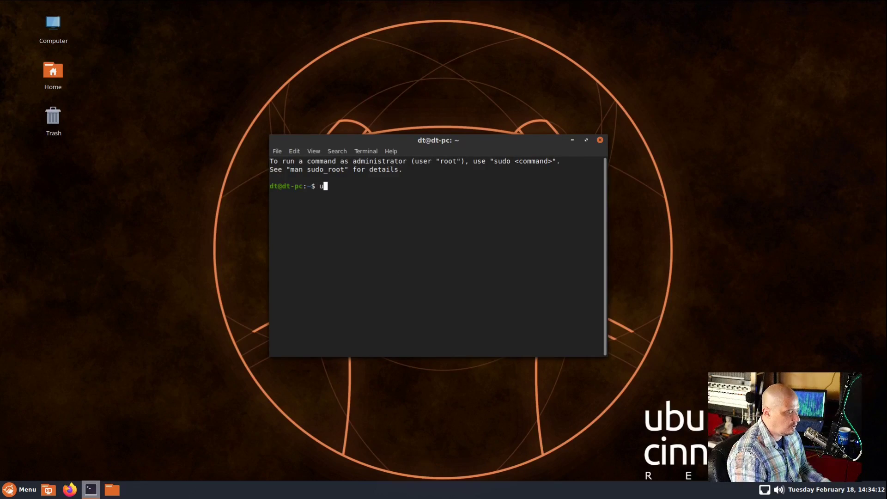
type("name -a")
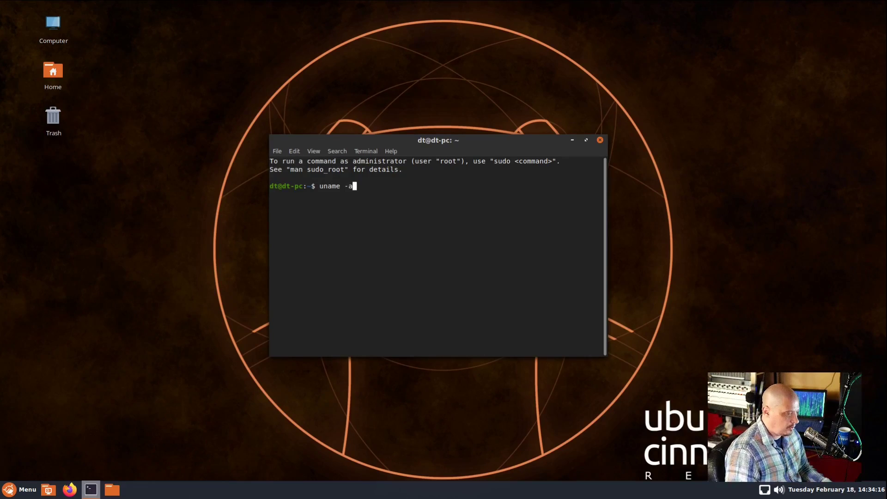
key("Return")
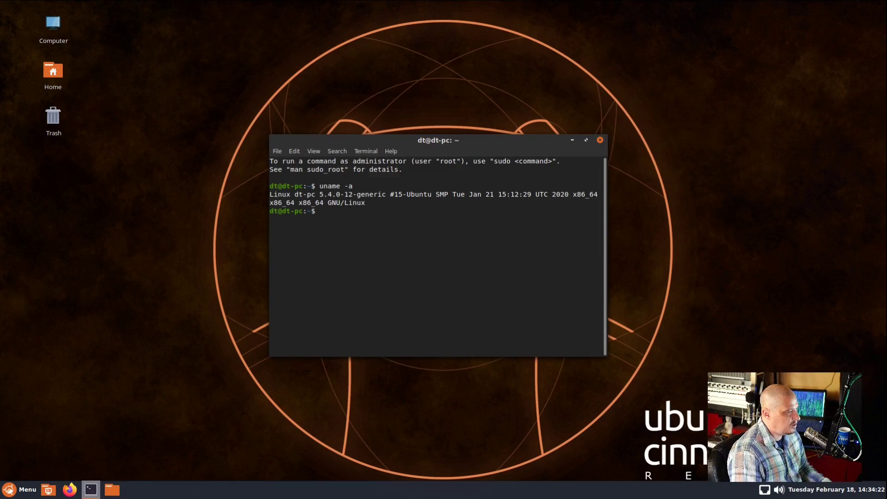
Run htop (100 tasks, about 1.00G of 3.84G memory used), then close the terminal
type("htop")
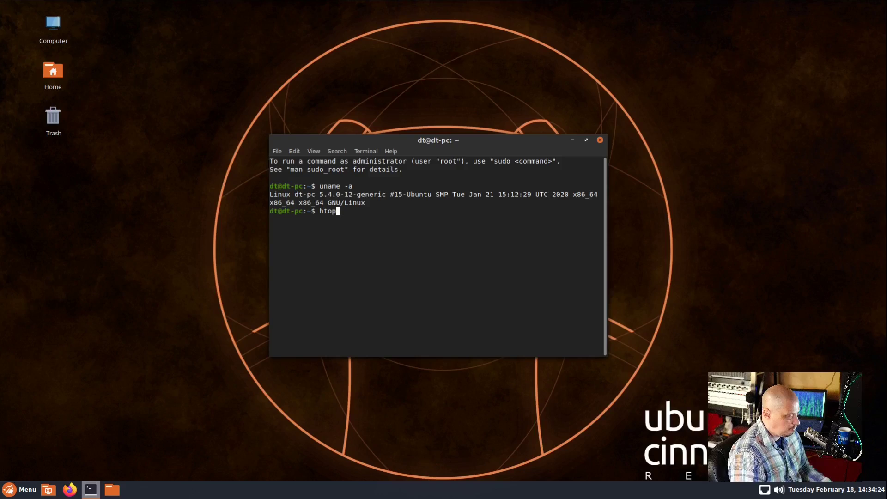
key("Return")
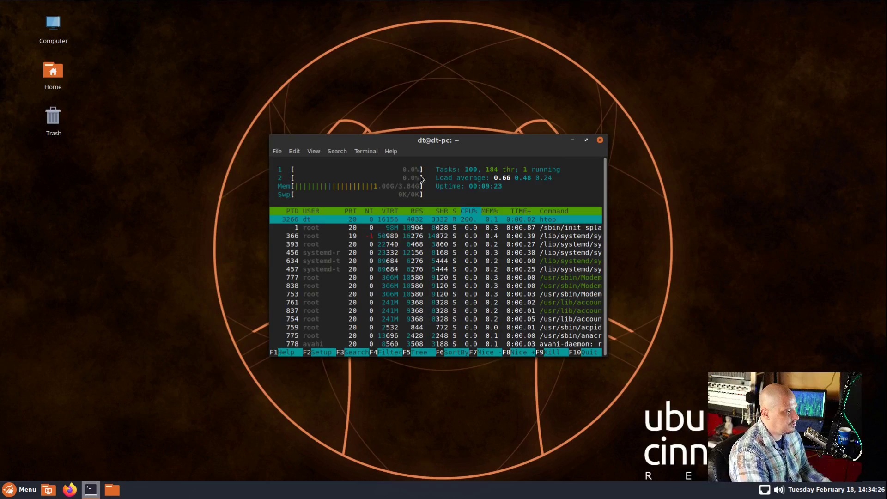
left_click_drag(461, 142, 444, 127)
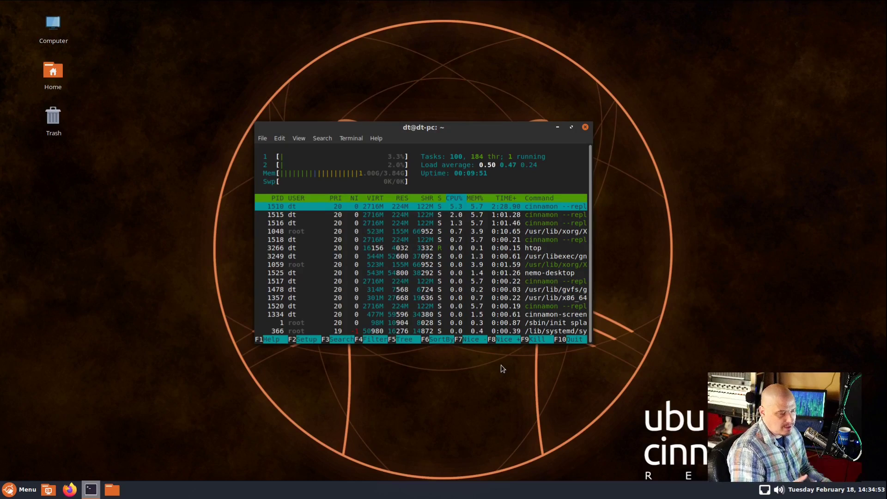
left_click(585, 127)
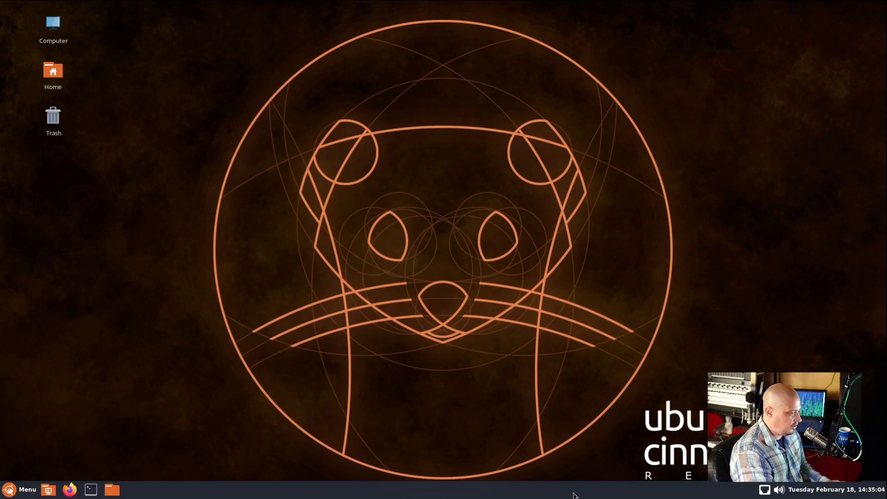
Open and close a terminal with Ctrl+Alt+T, then search 'settings' and launch System Settings
key("ctrl+alt+t")
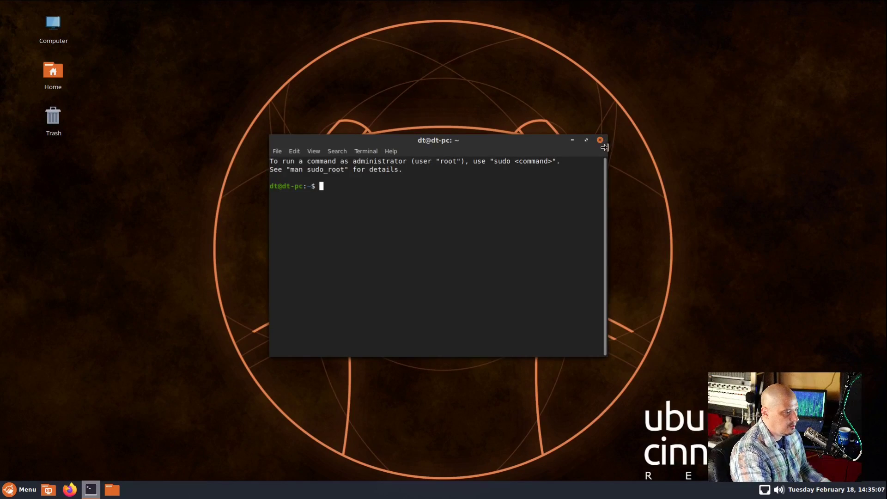
left_click(599, 140)
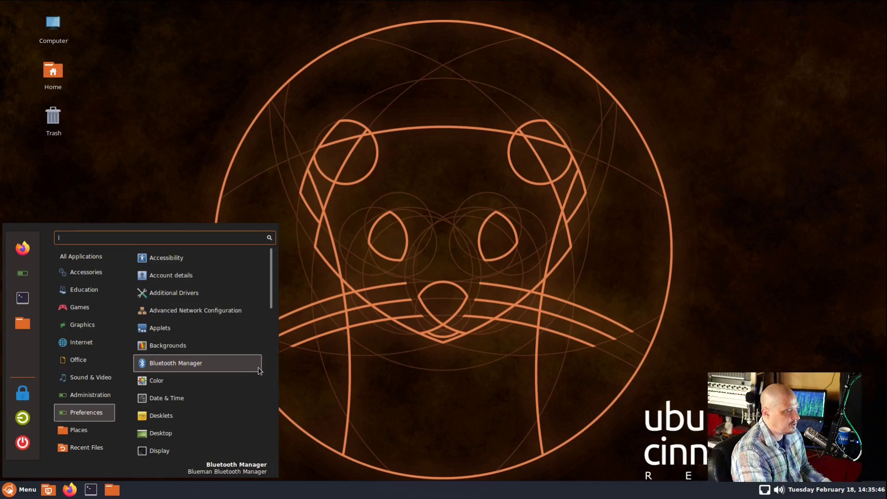
mouse_move(85, 396)
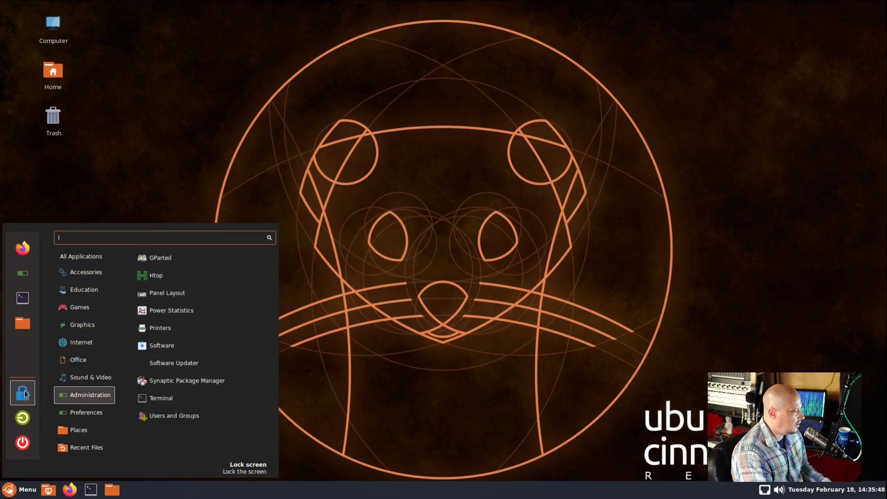
mouse_move(103, 253)
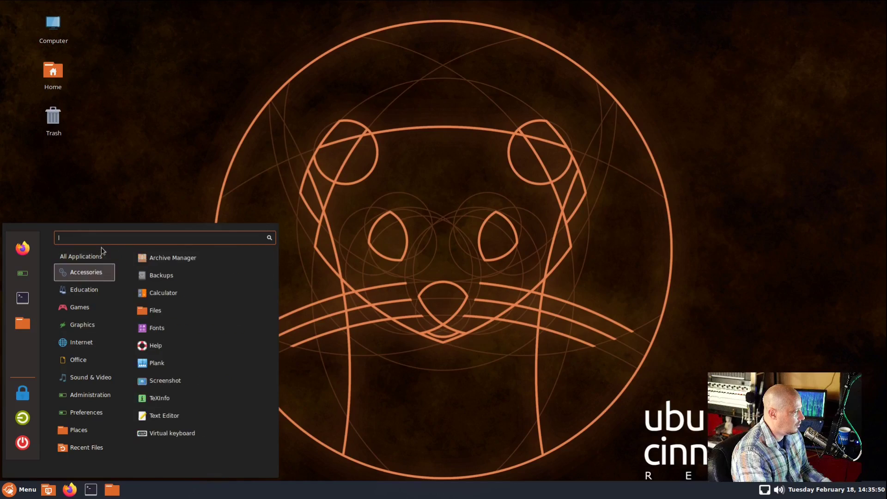
type("settings")
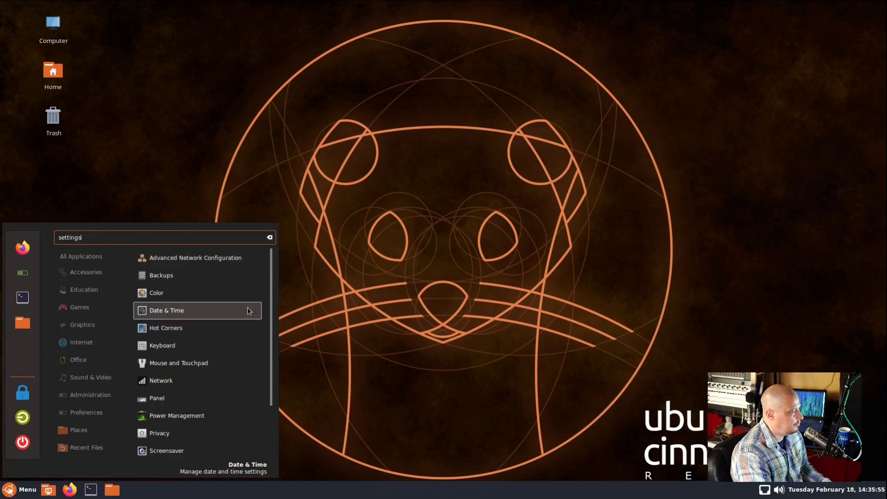
scroll(248, 323, "down", 3)
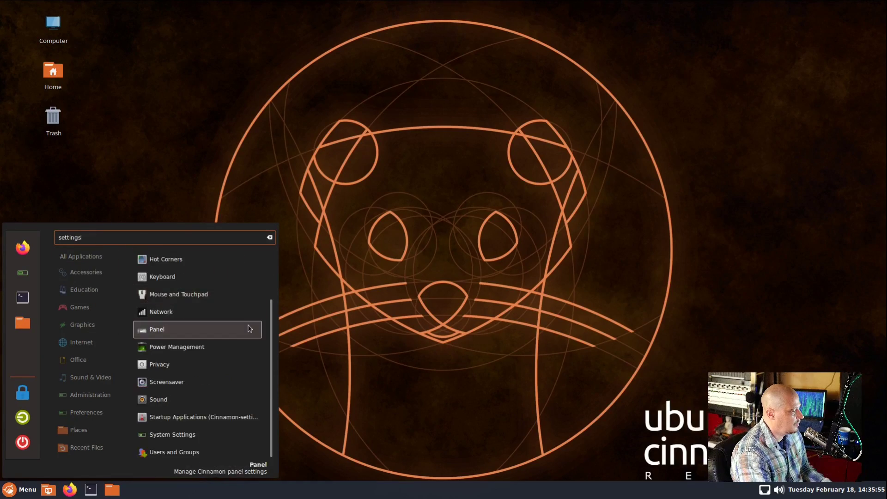
left_click(218, 437)
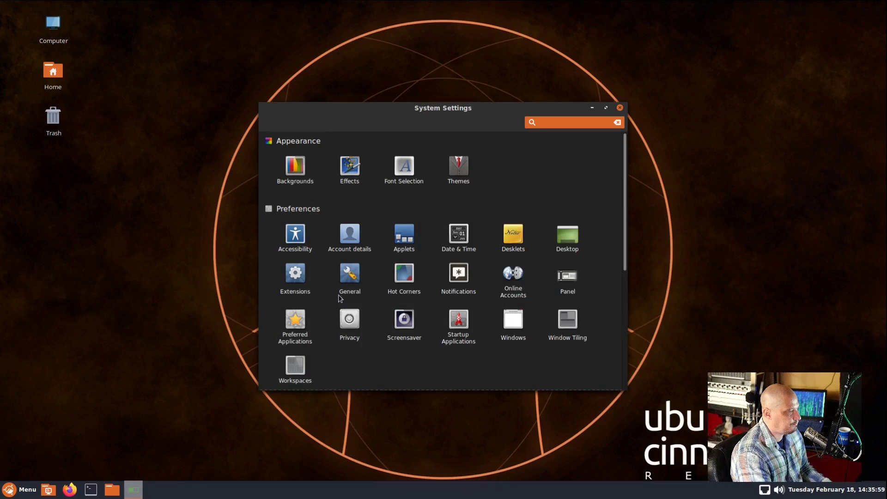
Browse the Office and Preferences categories of the application menu, then dismiss it
left_click(21, 488)
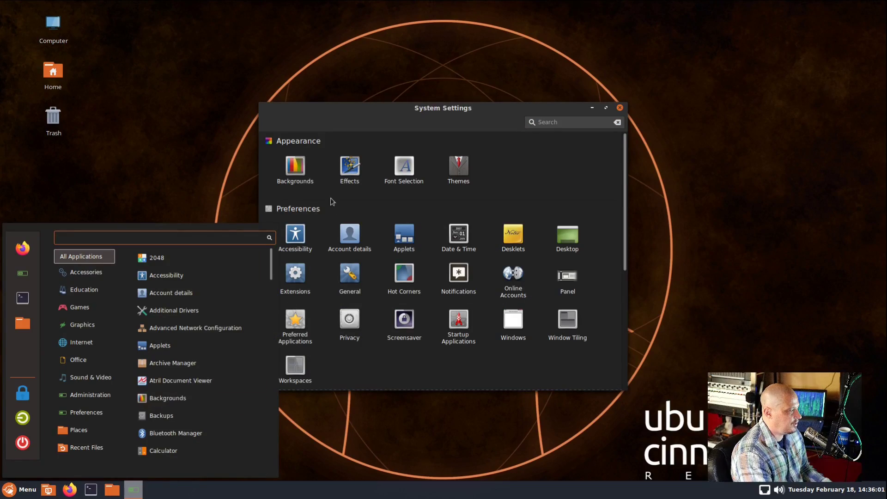
left_click(94, 363)
left_click(95, 412)
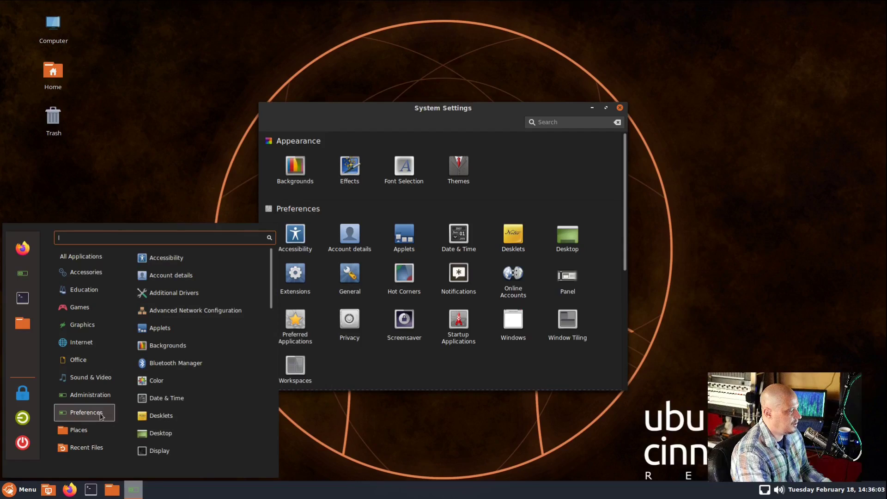
scroll(203, 286, "down", 1)
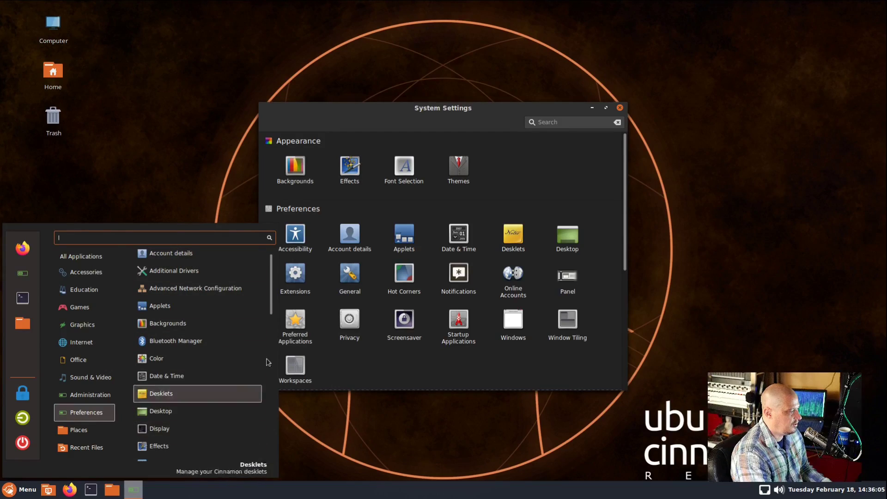
left_click(670, 208)
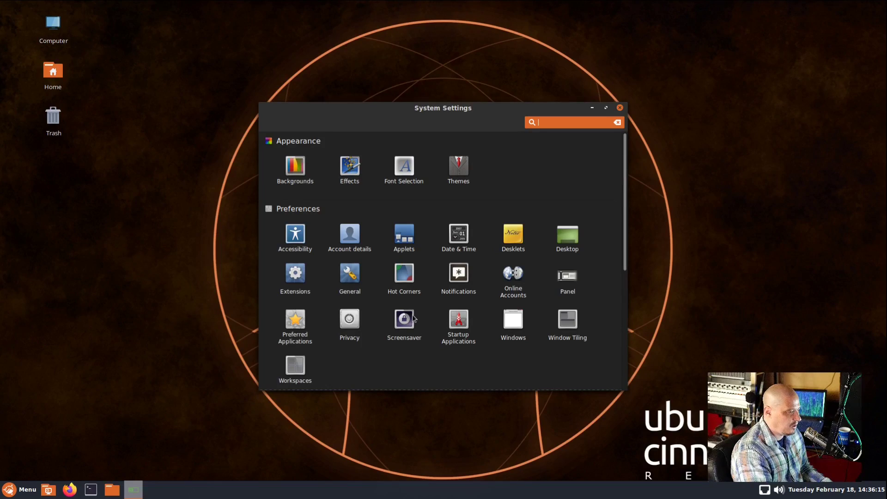
Review the System Info page (Cinnamon 4.2.4 on Ubuntu 20.04) and close System Settings
scroll(381, 238, "down", 3)
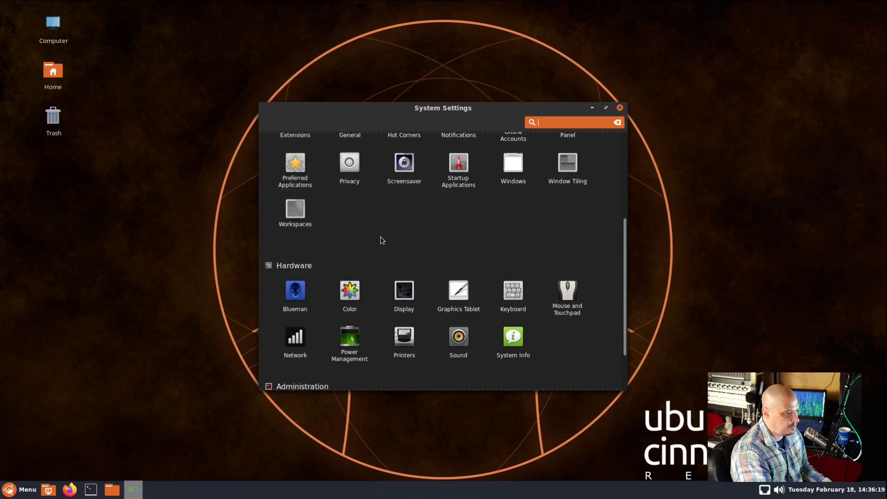
scroll(382, 240, "down", 2)
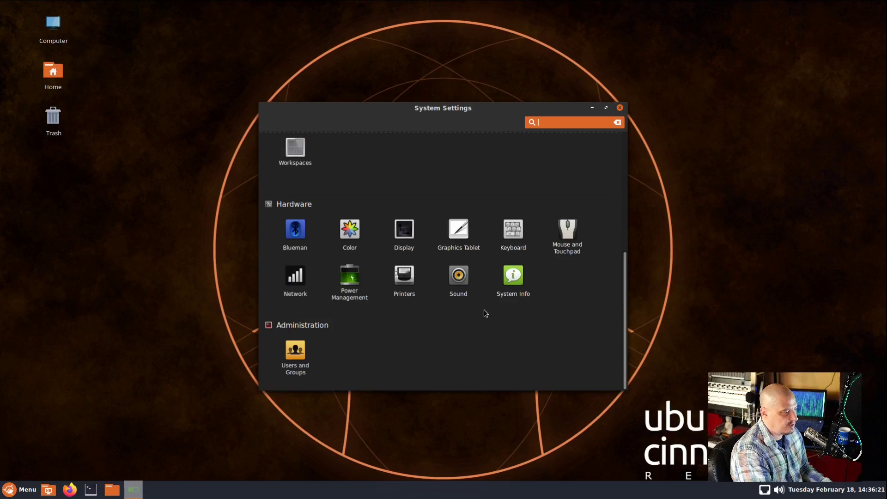
left_click(511, 285)
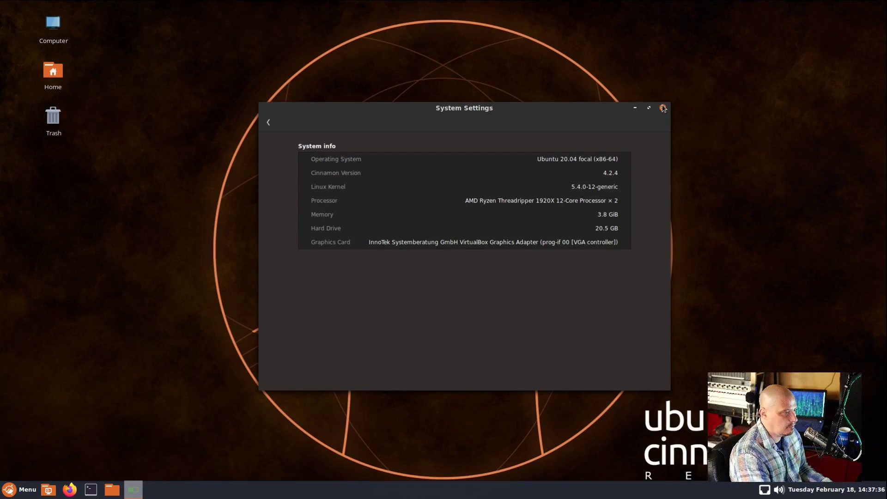
left_click(662, 107)
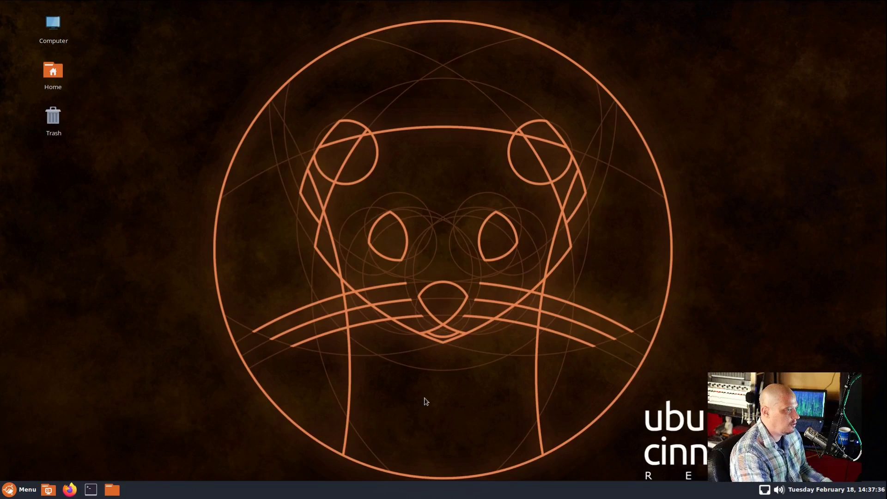
Launch the Panel Layout utility from a Menu search for 'layout'
left_click(18, 489)
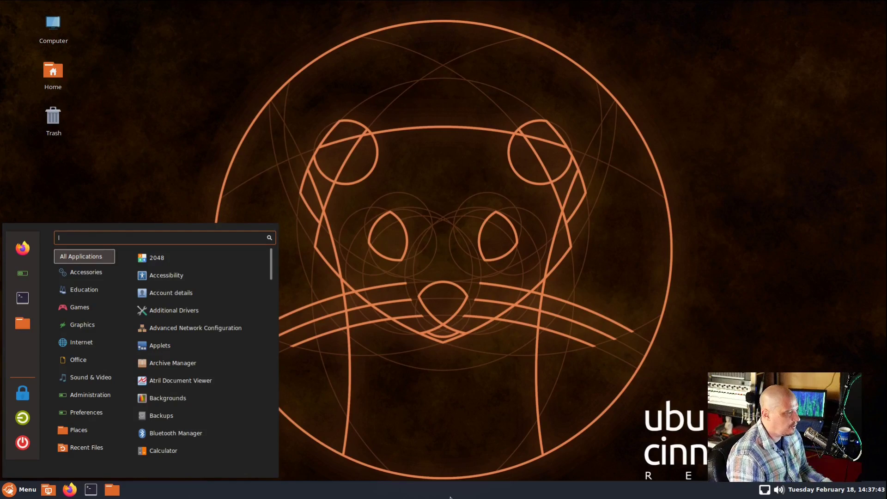
type("layout")
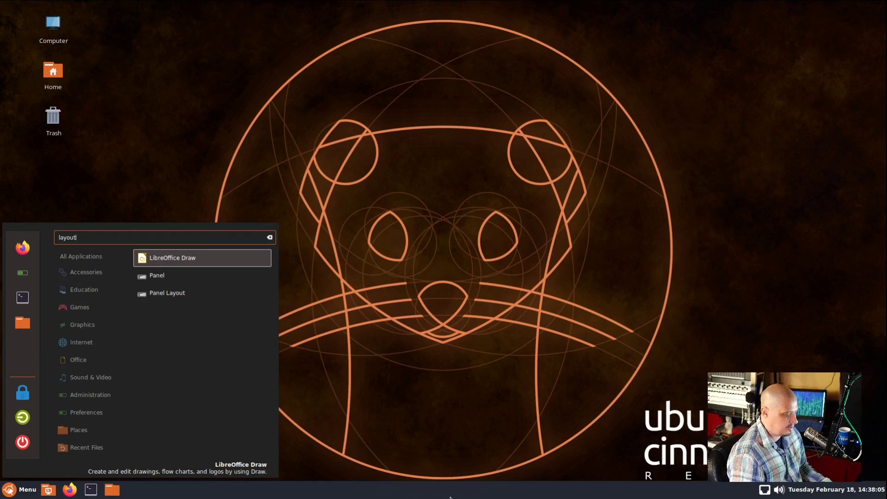
key("Down")
key("Down")
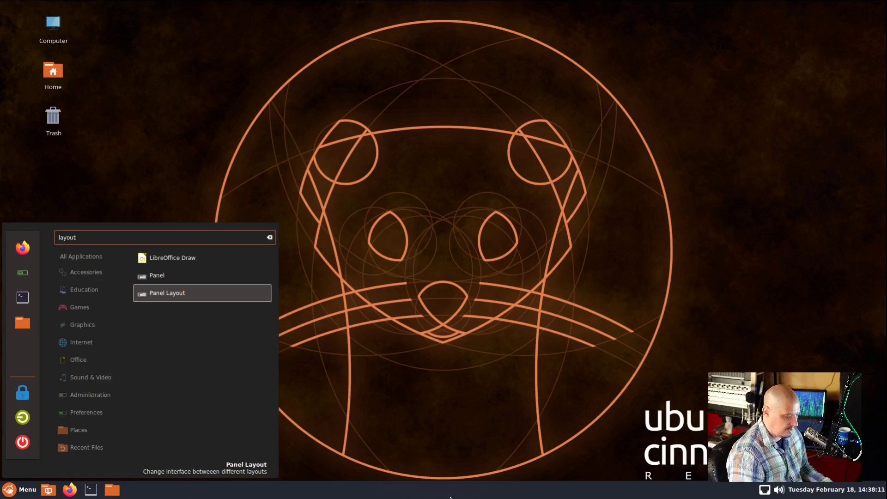
key("Return")
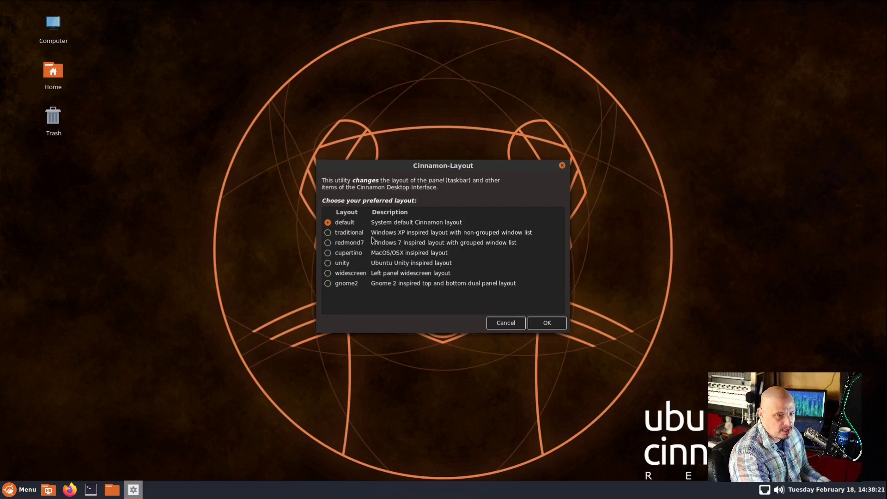
Apply the traditional layout and make it the system default, authenticating with the administrator password
left_click_drag(437, 169, 415, 146)
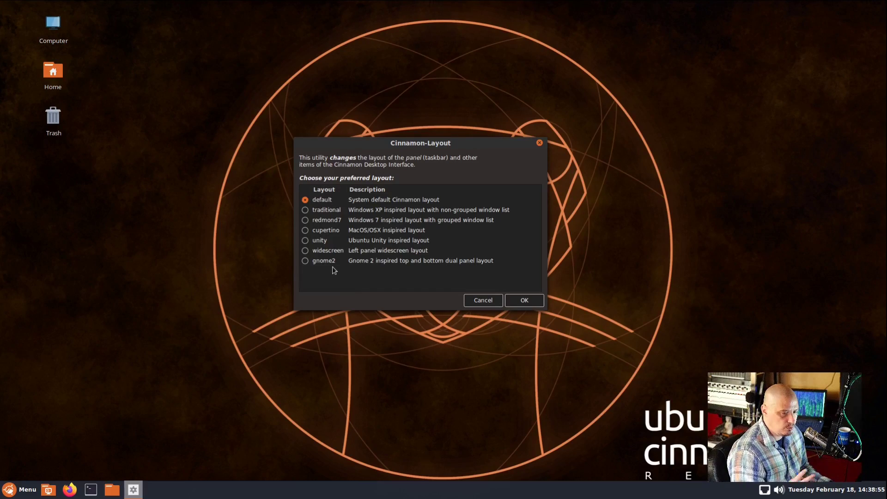
left_click(305, 210)
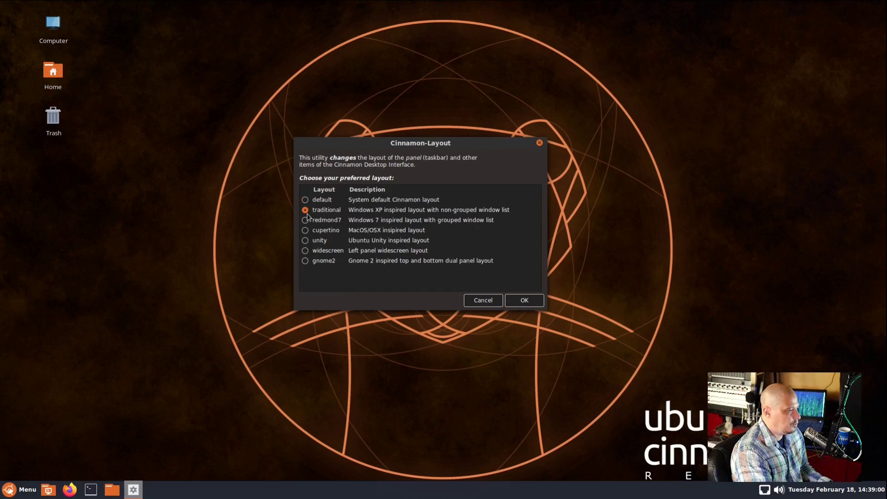
left_click(514, 300)
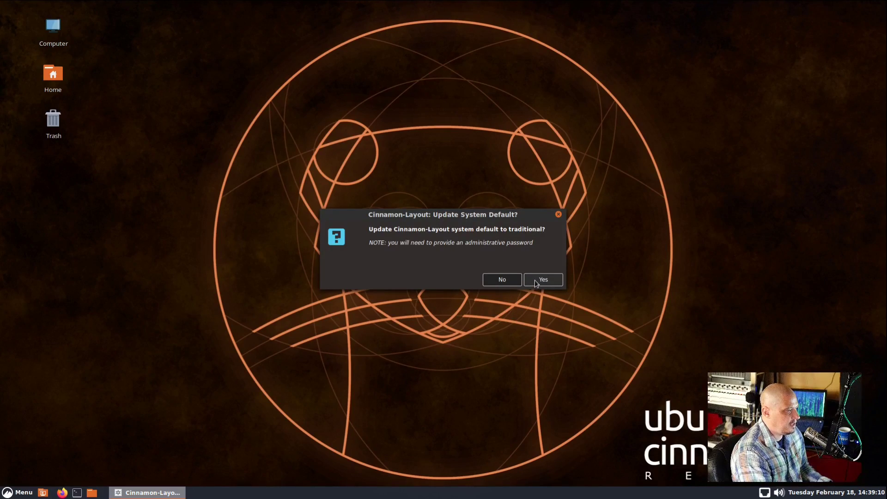
left_click(534, 280)
type("••")
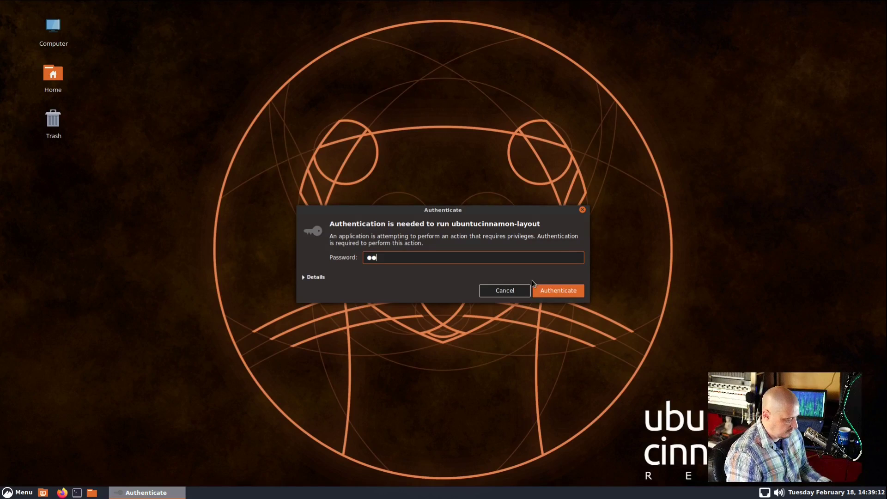
key("Return")
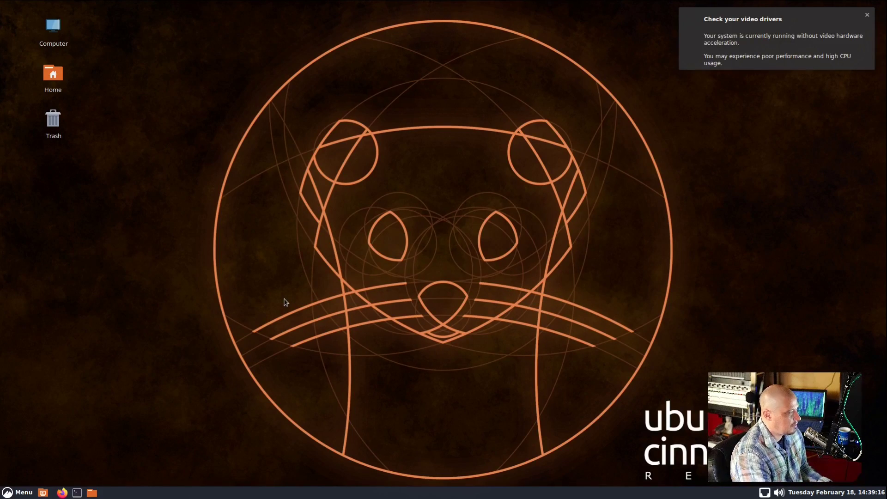
Acknowledge the Finished notice for the traditional layout change
left_click(32, 491)
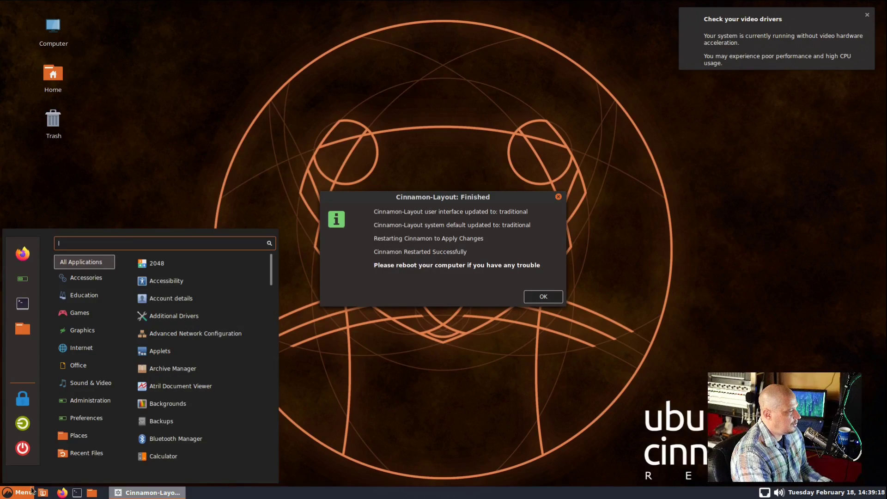
left_click(520, 303)
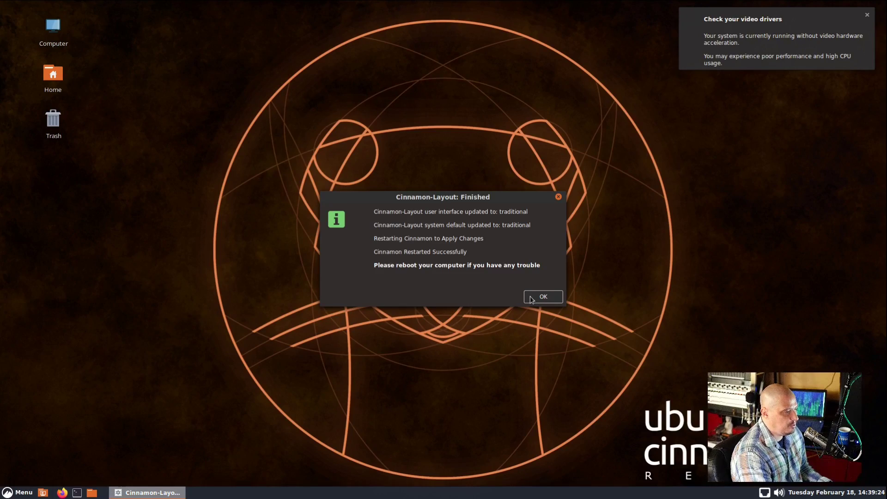
left_click(531, 298)
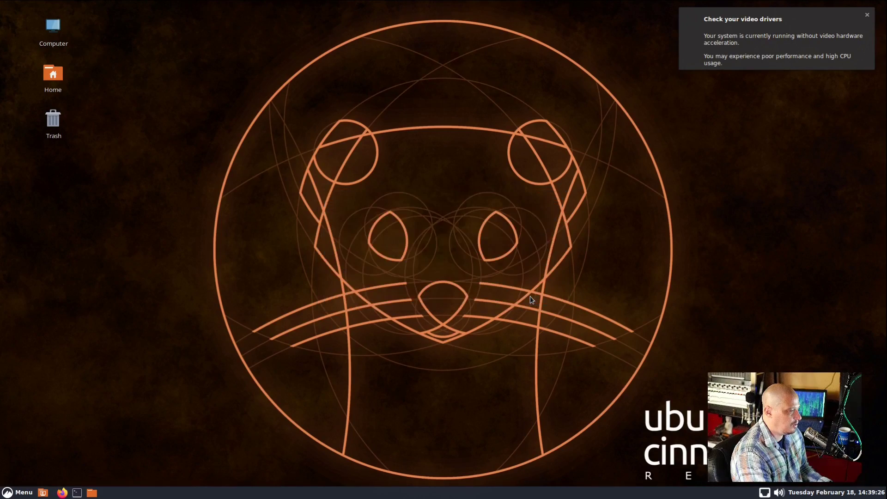
Dismiss the video-driver notice and relaunch Panel Layout via a 'layout' Menu search
left_click(868, 21)
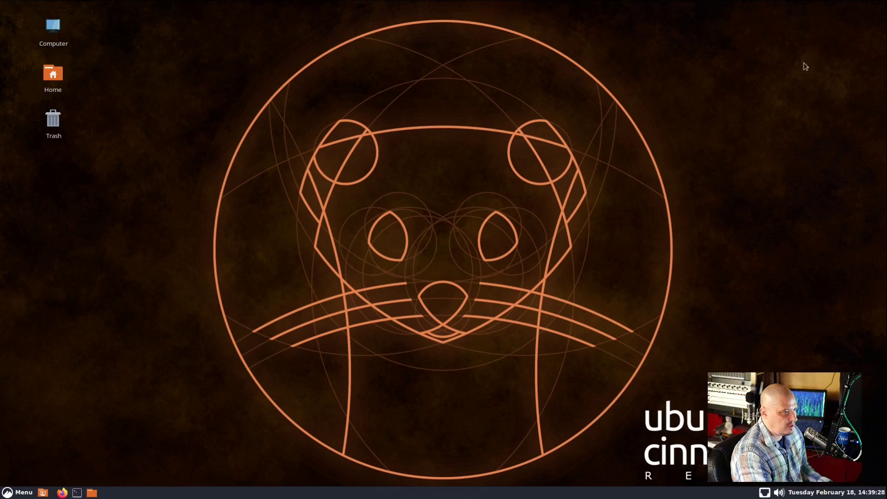
left_click(21, 492)
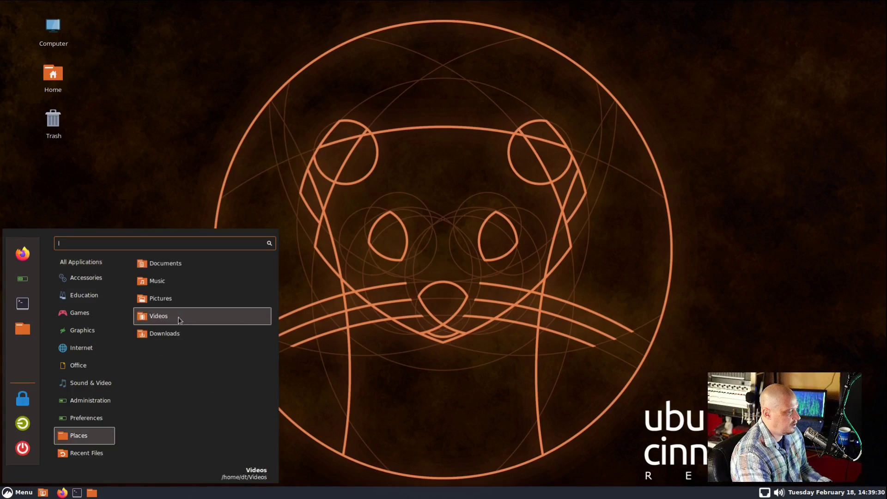
type("layout")
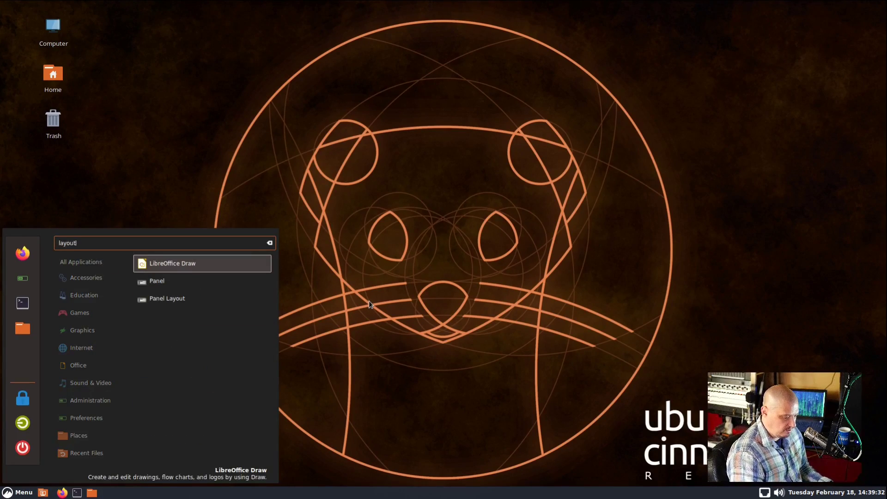
key("Down")
key("Down")
key("Return")
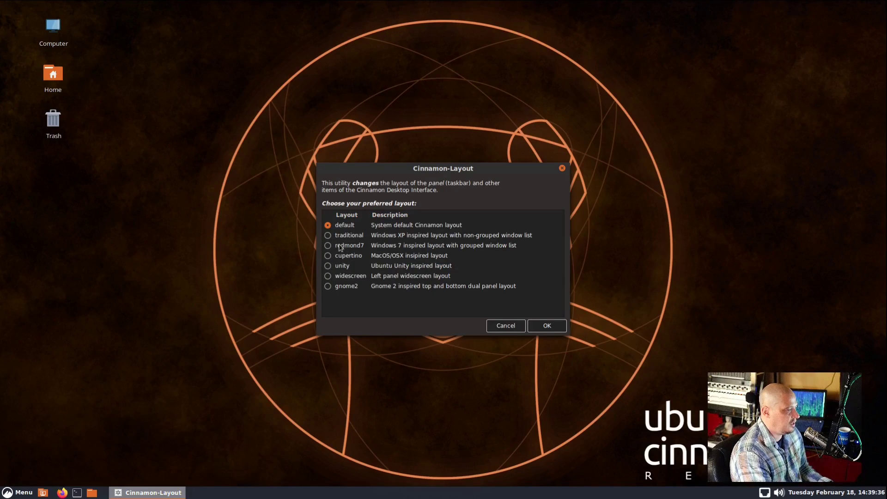
Apply the redmond7 layout as user and system default, authenticating with the administrator password
left_click(328, 246)
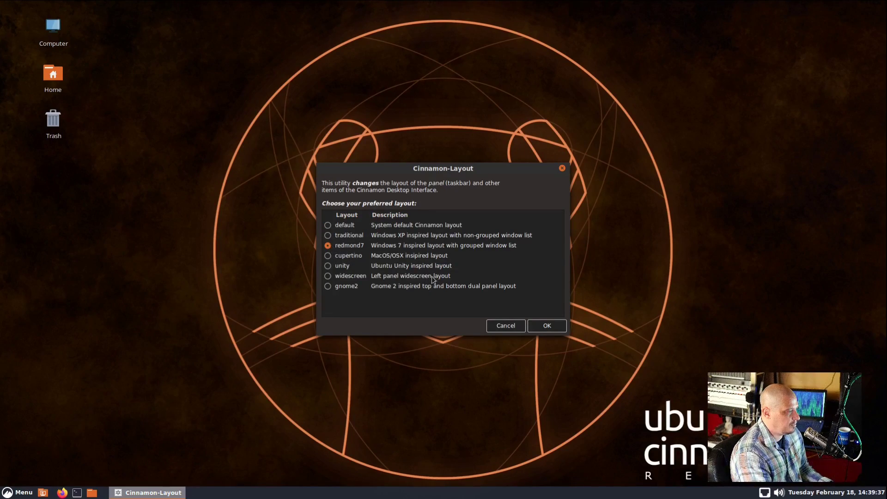
left_click(547, 326)
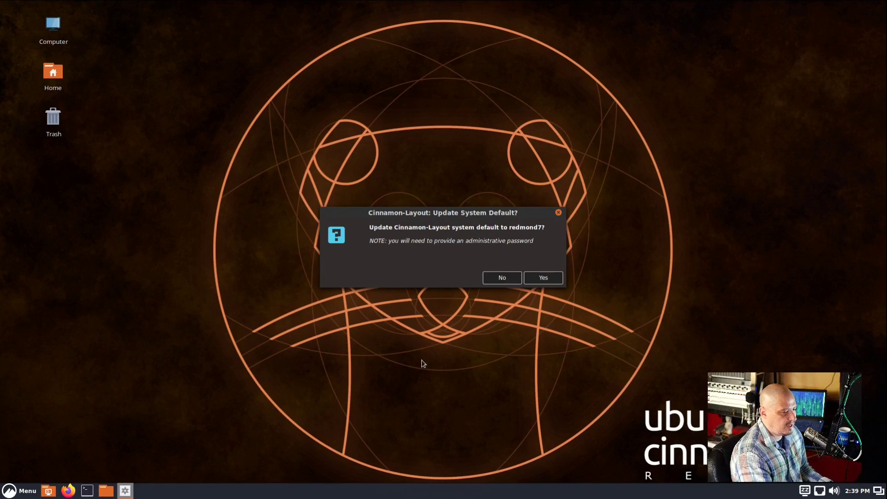
left_click(546, 276)
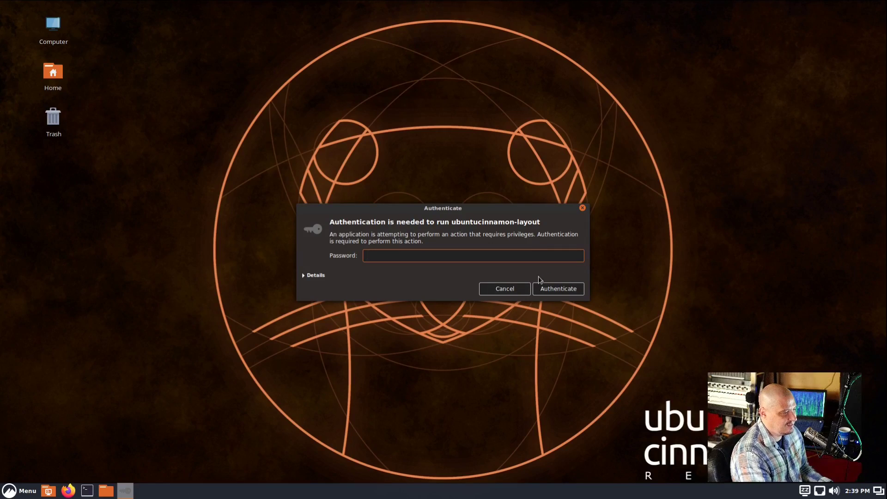
type("**")
key("Return")
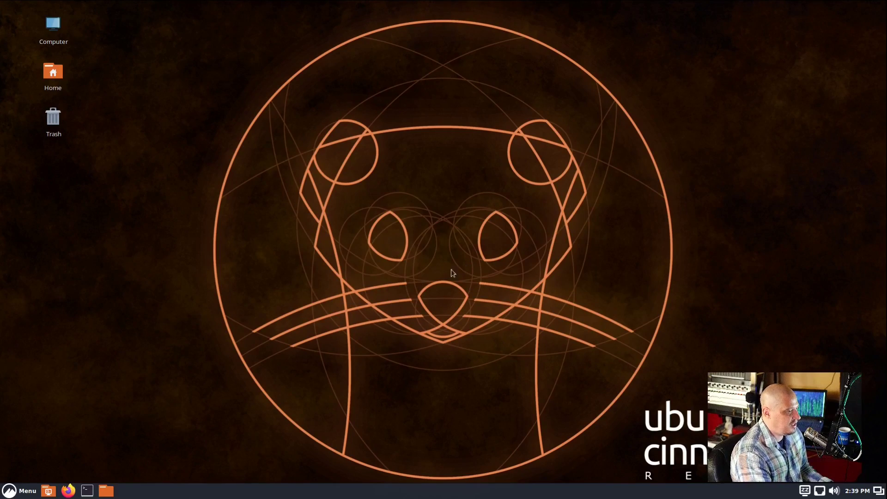
Acknowledge the Finished notice and dismiss the video-driver notification
left_click(13, 494)
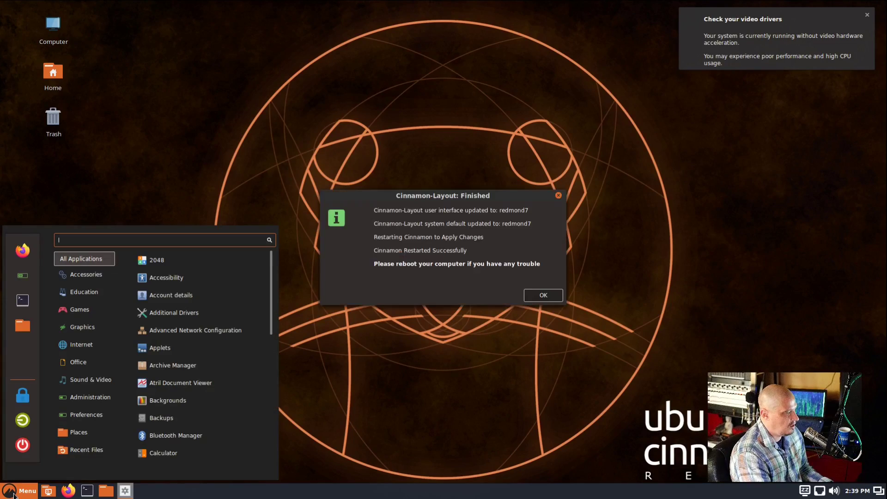
left_click(535, 295)
left_click(867, 15)
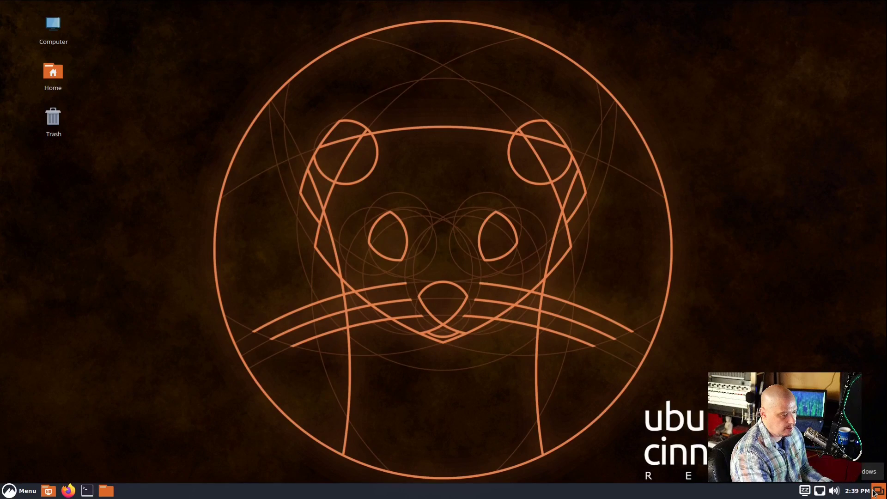
Restart the system from the Menu's power options
left_click(27, 493)
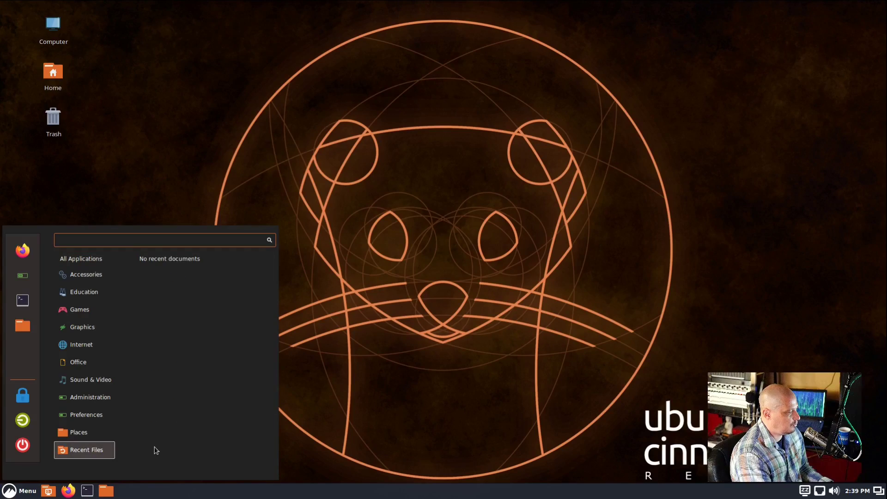
left_click(22, 444)
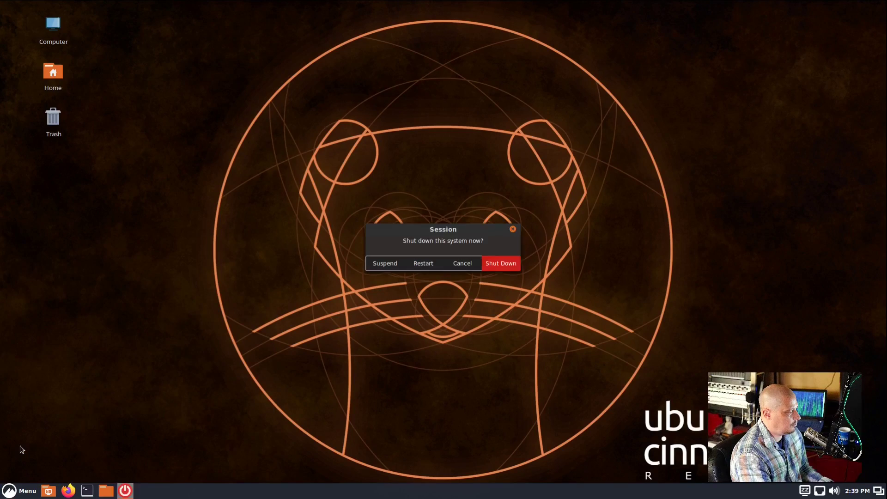
left_click(425, 266)
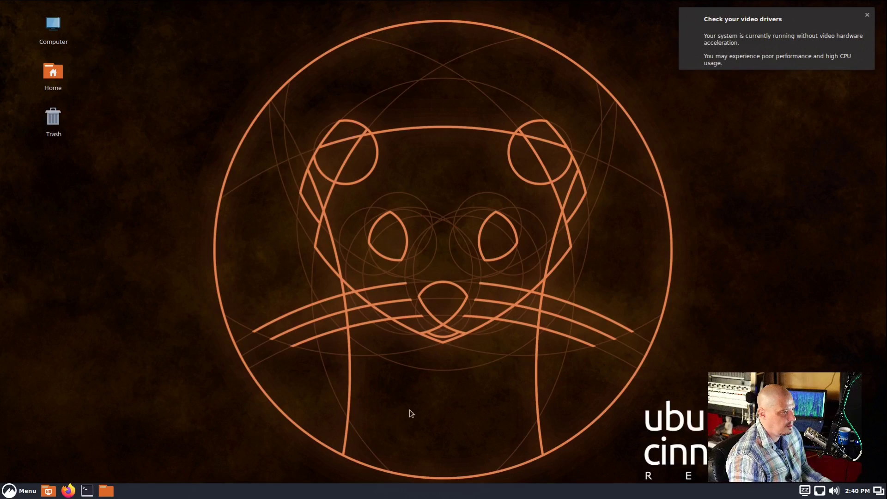
Dismiss the driver notice and launch Panel Layout via a 'layout' Menu search
left_click(867, 15)
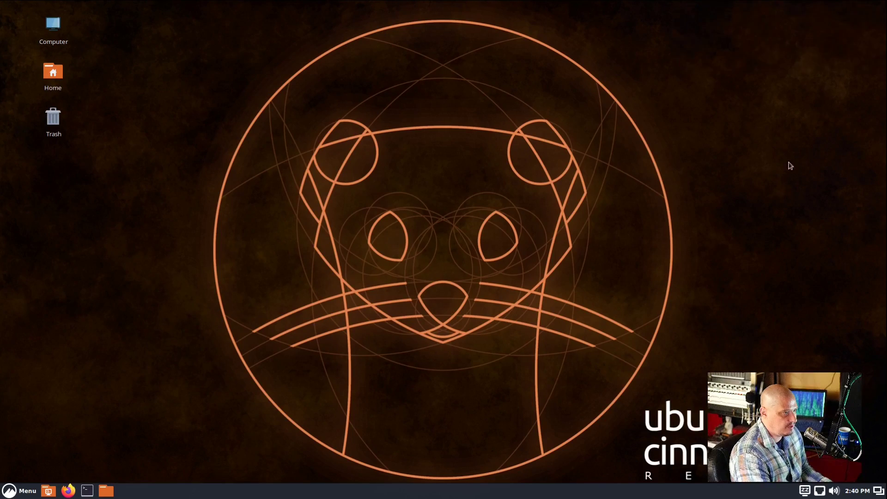
left_click(16, 495)
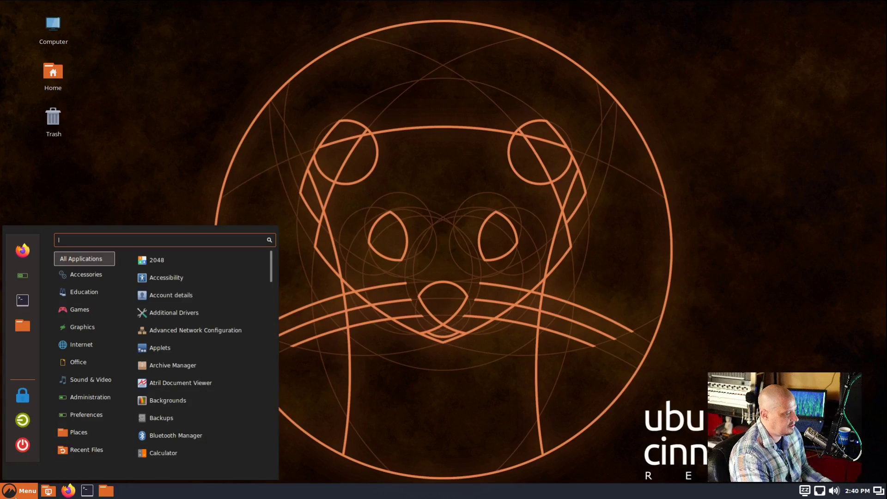
left_click(17, 493)
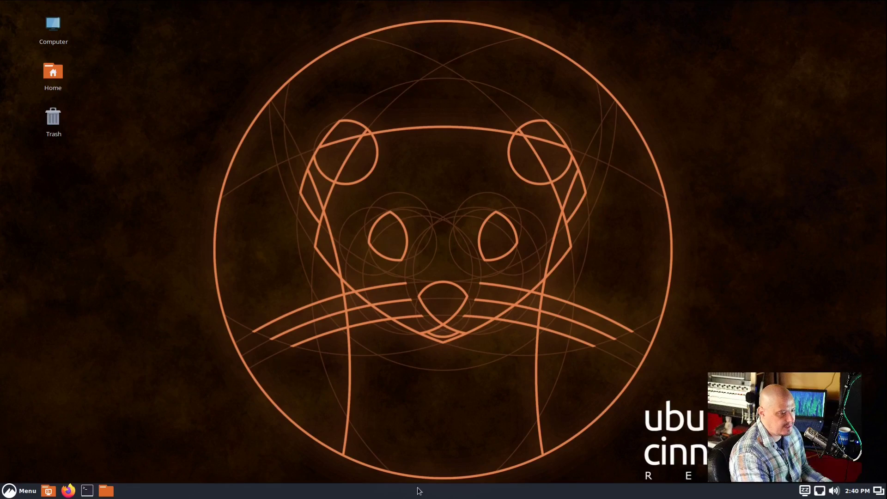
right_click(259, 198)
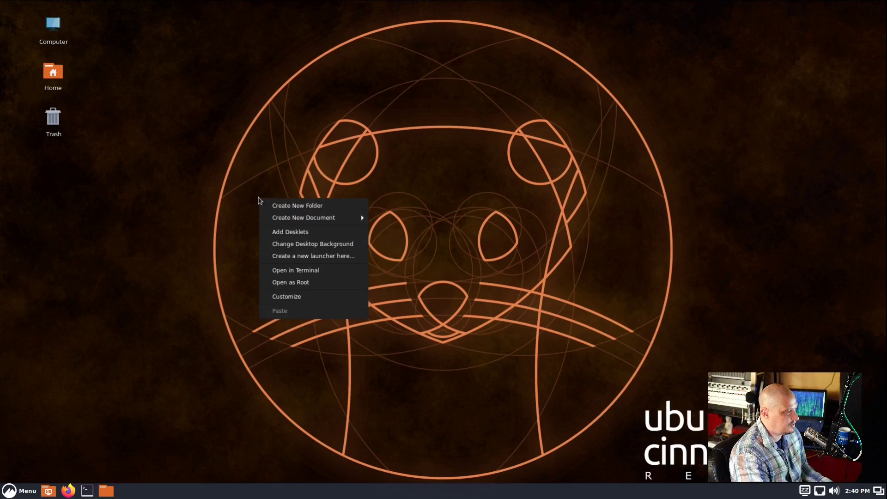
left_click(206, 178)
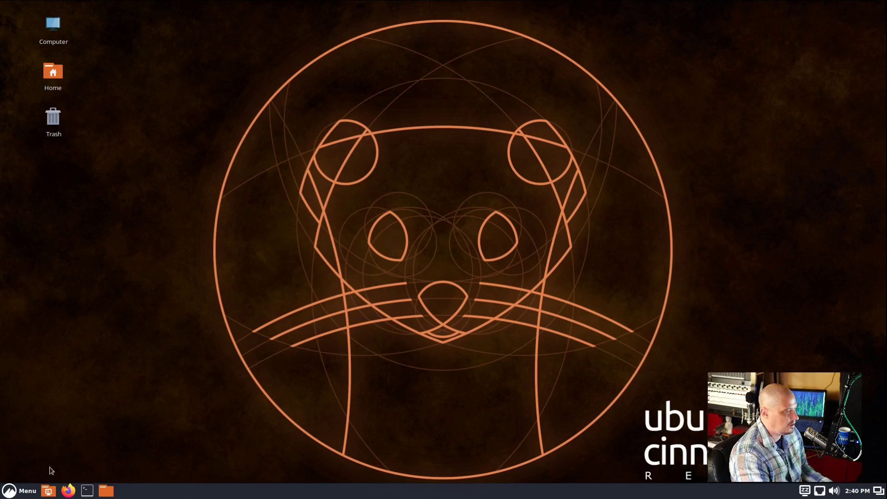
left_click(24, 489)
type("layout")
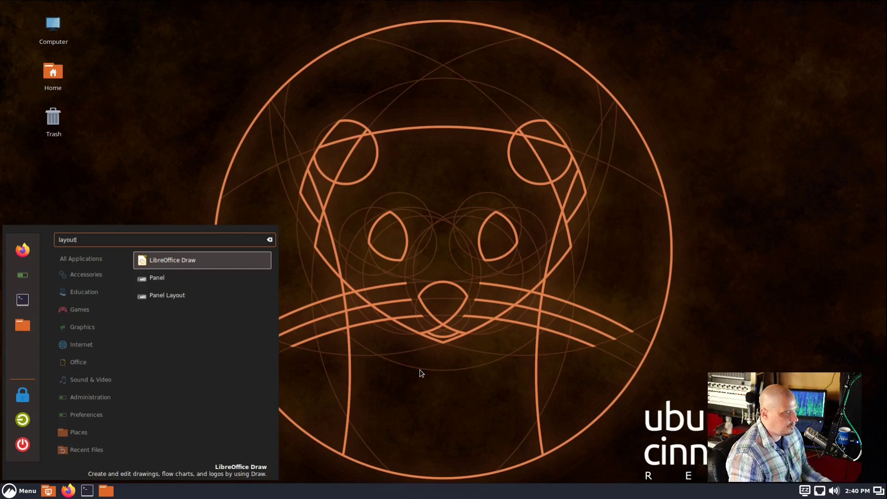
key("Down")
key("Down")
key("Return")
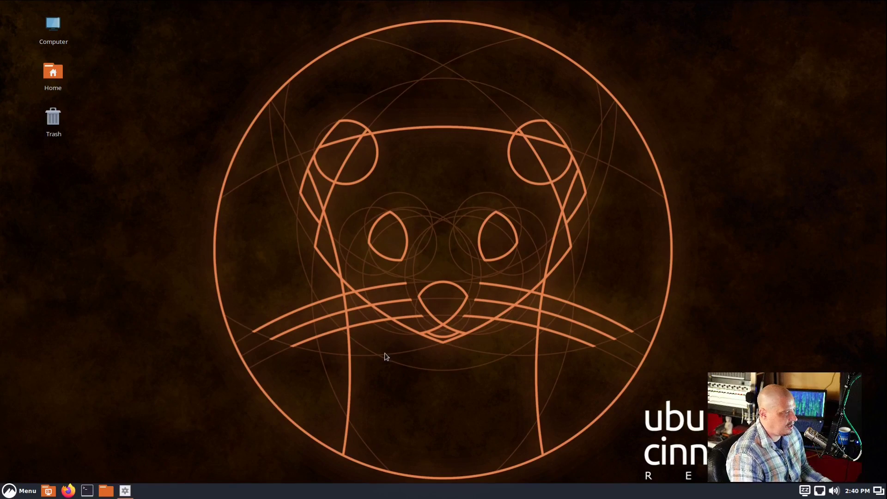
Apply the cupertino layout as system default and submit the administrator password
left_click(328, 255)
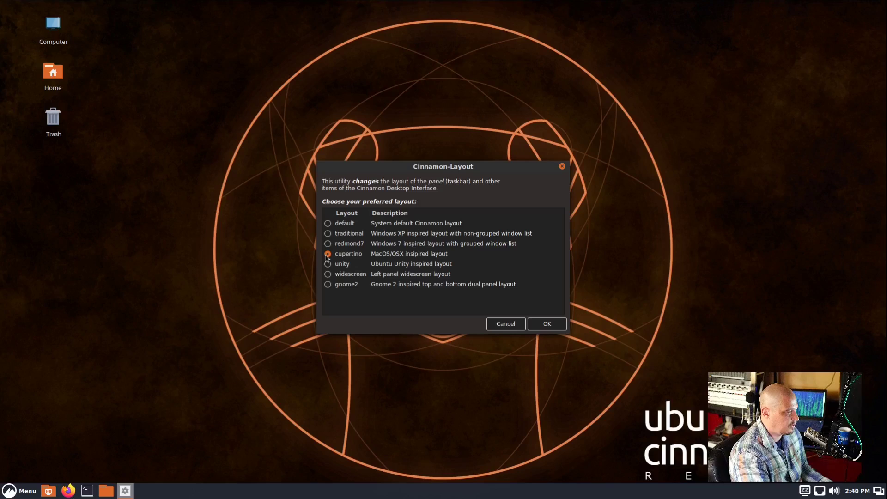
left_click(547, 324)
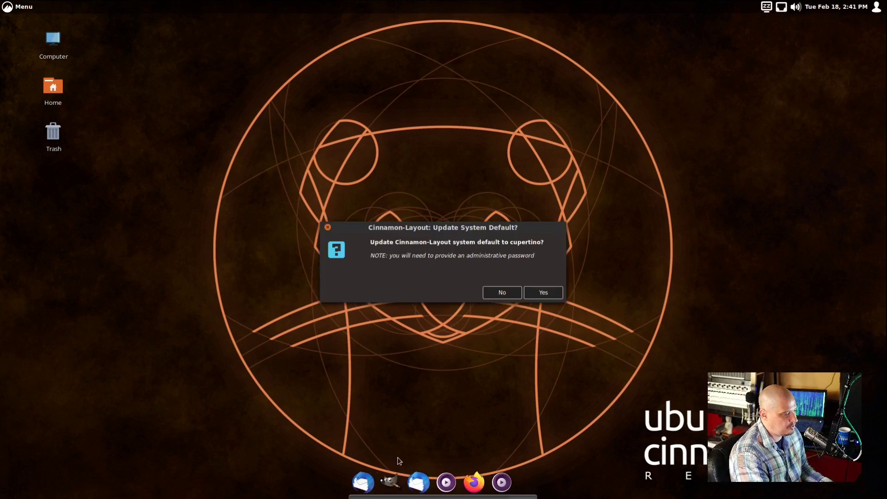
left_click(545, 294)
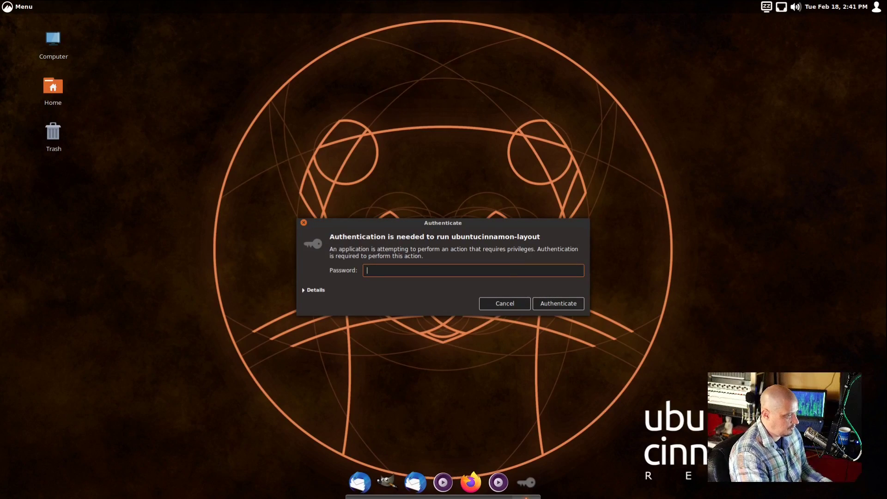
key("Return")
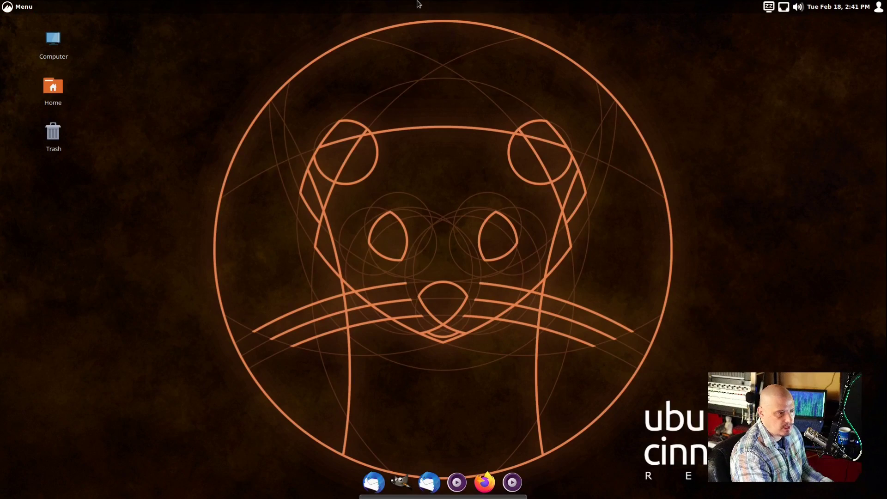
Launch LibreOffice Draw via a 'draw' Menu search, then quit it from the File menu
right_click(251, 208)
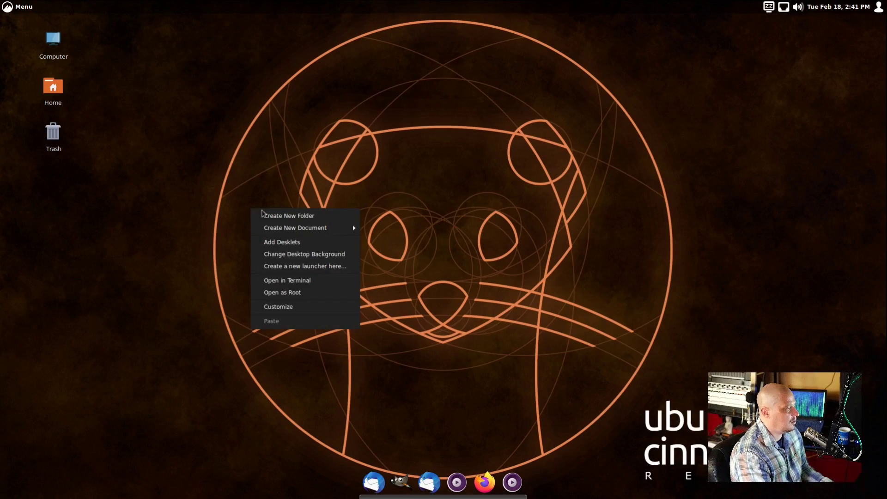
left_click(30, 8)
type("draw")
key("Return")
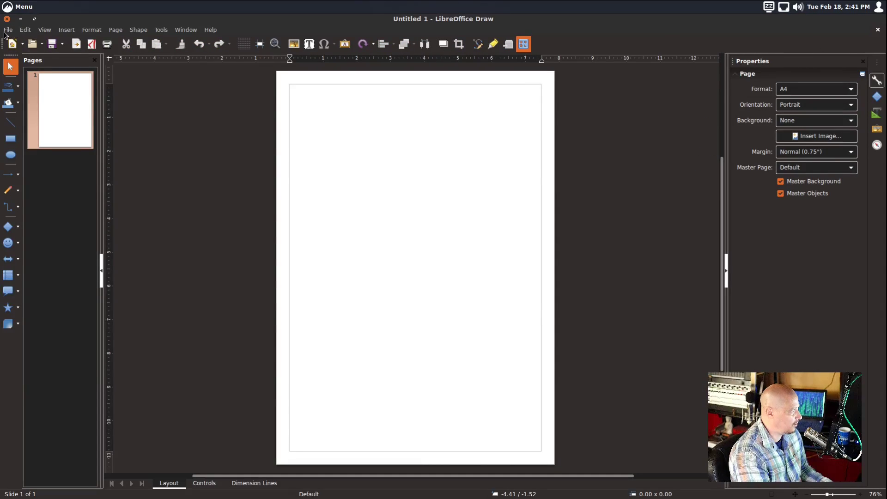
left_click(8, 30)
left_click(33, 320)
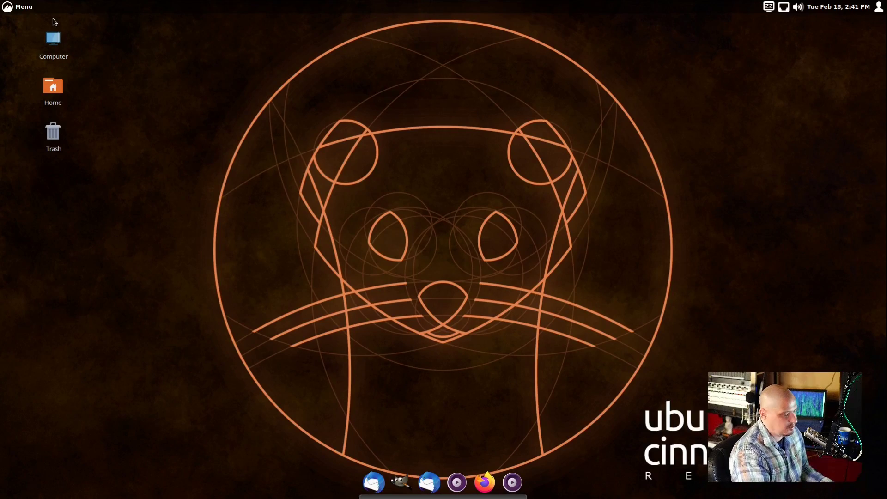
Launch Panel Layout via a 'layout' Menu search and apply the unity layout
left_click(21, 7)
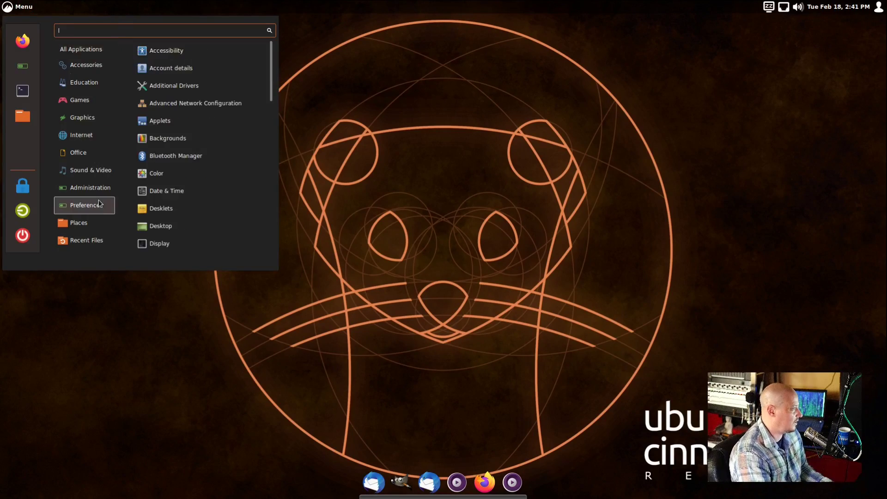
left_click(105, 82)
type("layut")
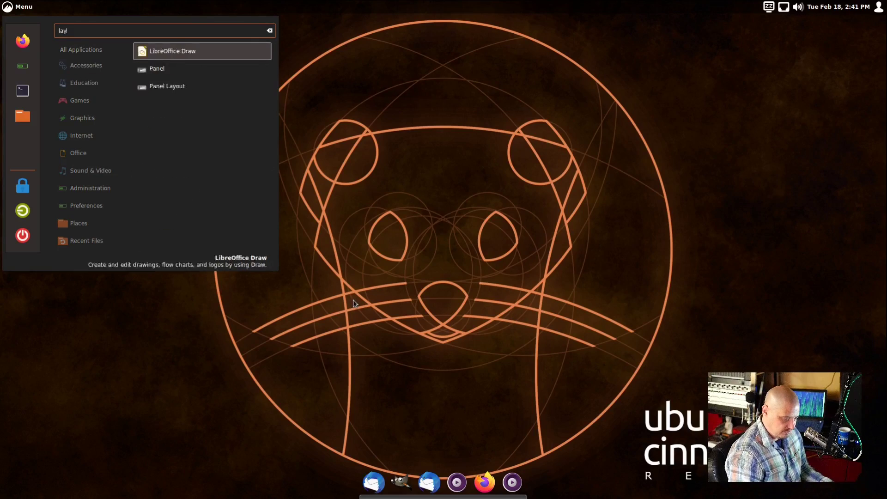
key("BackSpace")
key("BackSpace")
key("BackSpace")
key("BackSpace")
type("o")
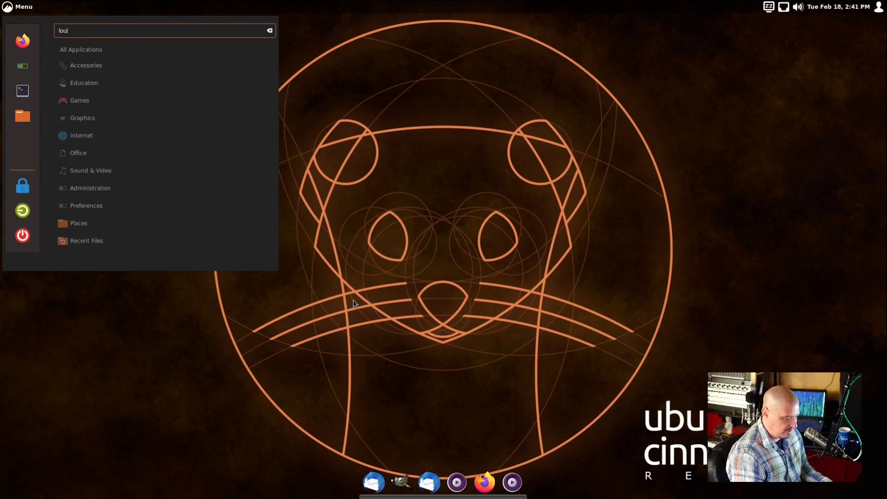
key("BackSpace")
type("ayout")
key("Return")
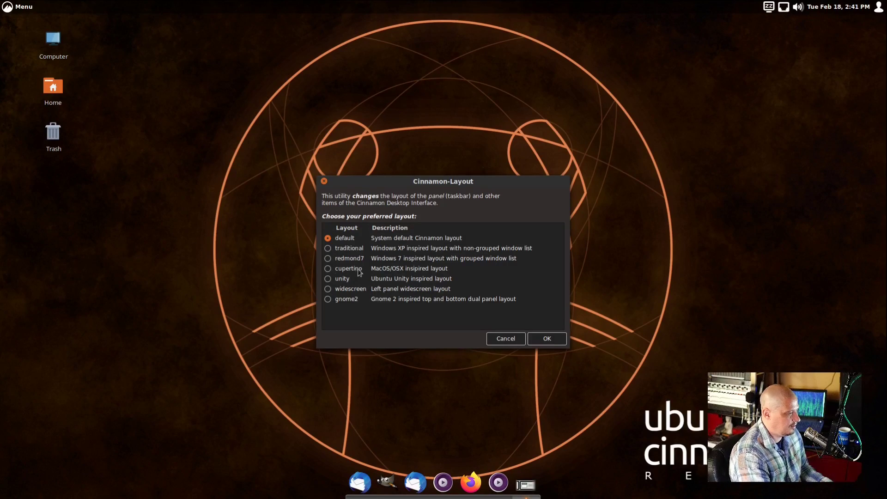
left_click(329, 280)
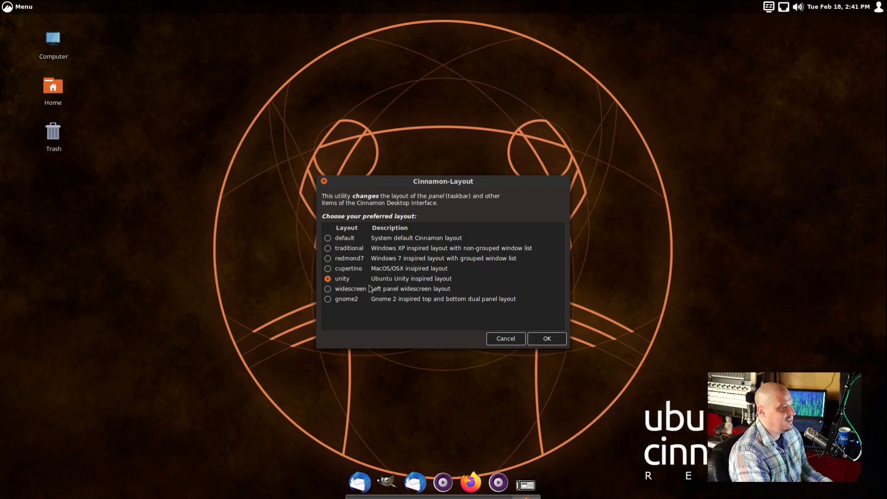
left_click(542, 341)
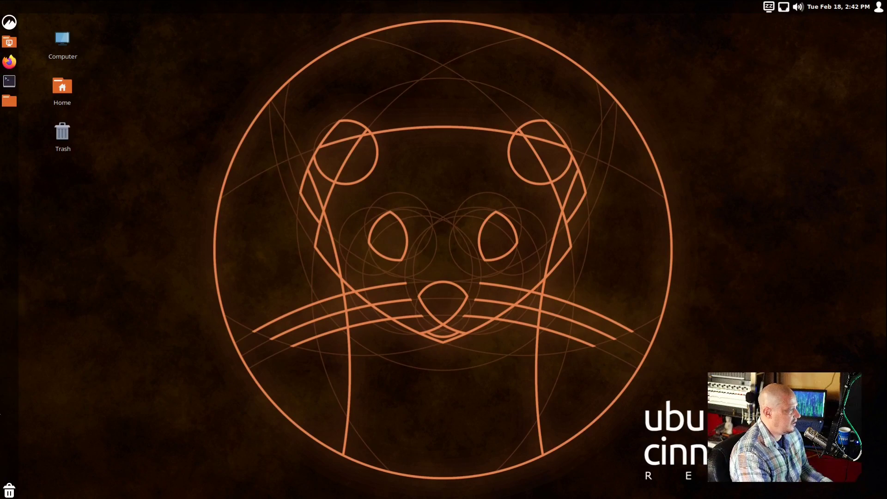
Launch the Panel Layout utility via a 'layou' Menu search
left_click(9, 21)
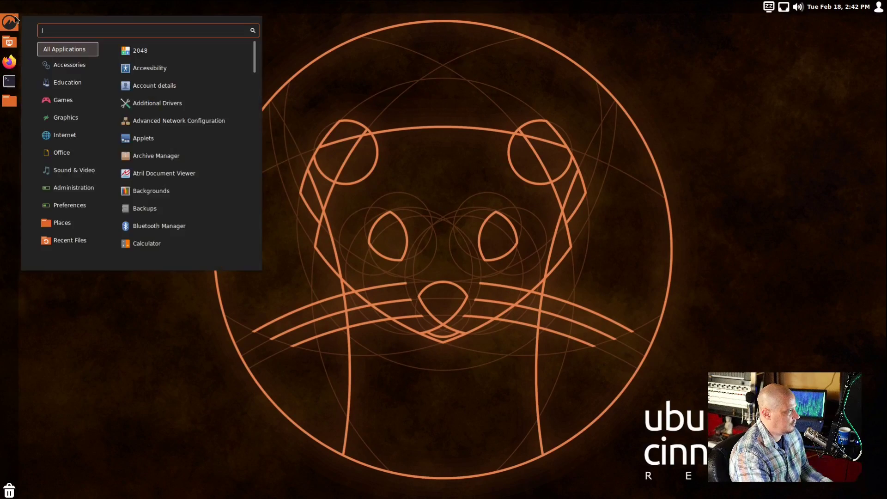
left_click(9, 21)
key("super")
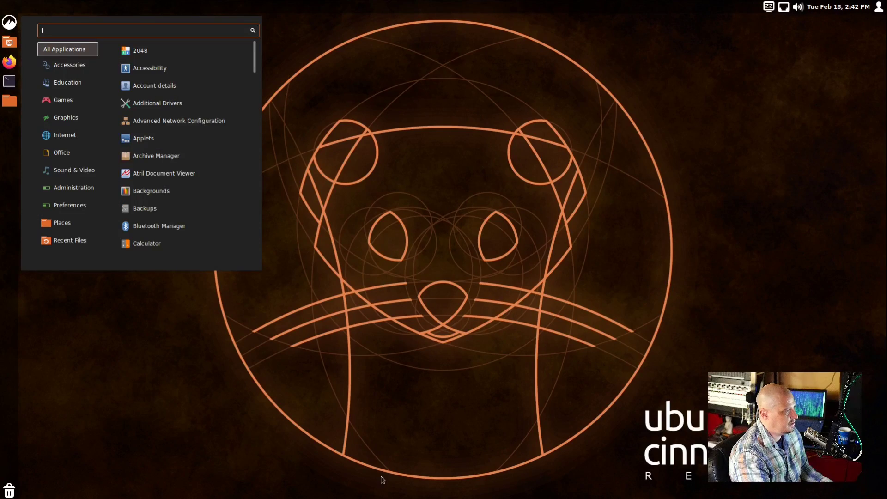
type("layout")
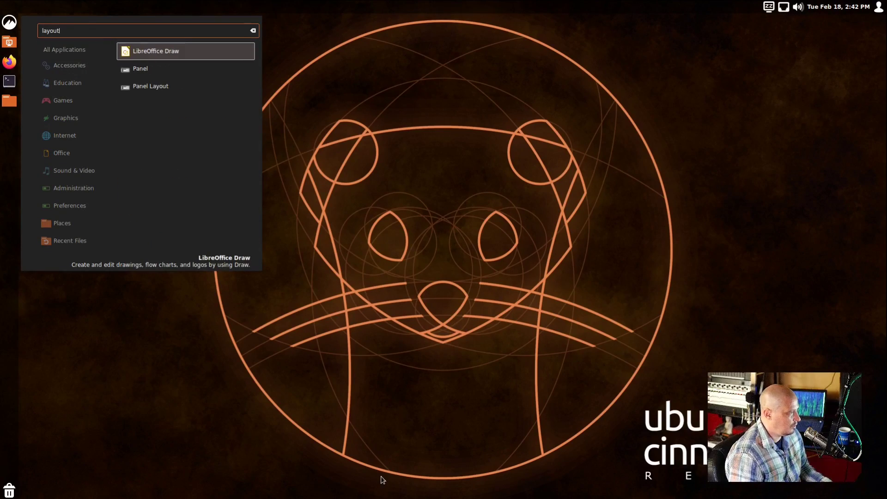
key("Down")
key("Down")
key("Return")
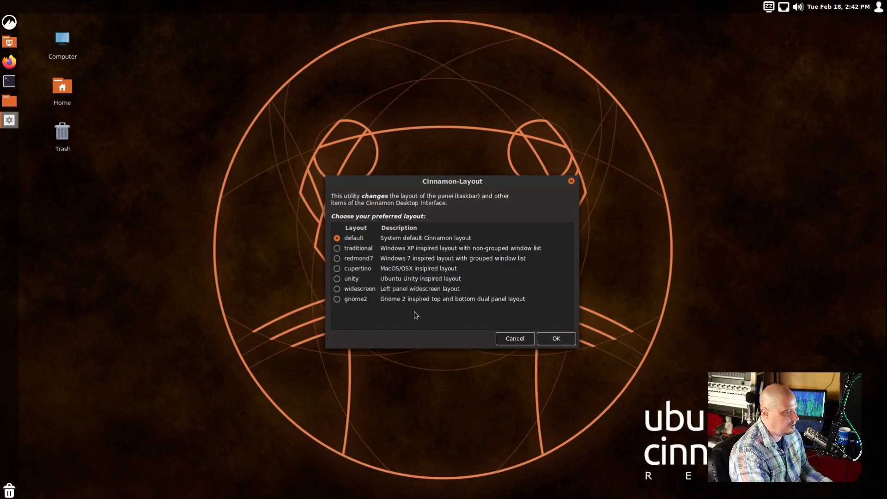
Apply gnome2 as the system-default layout, authenticate, and acknowledge the Finished notice
left_click(337, 299)
left_click(568, 338)
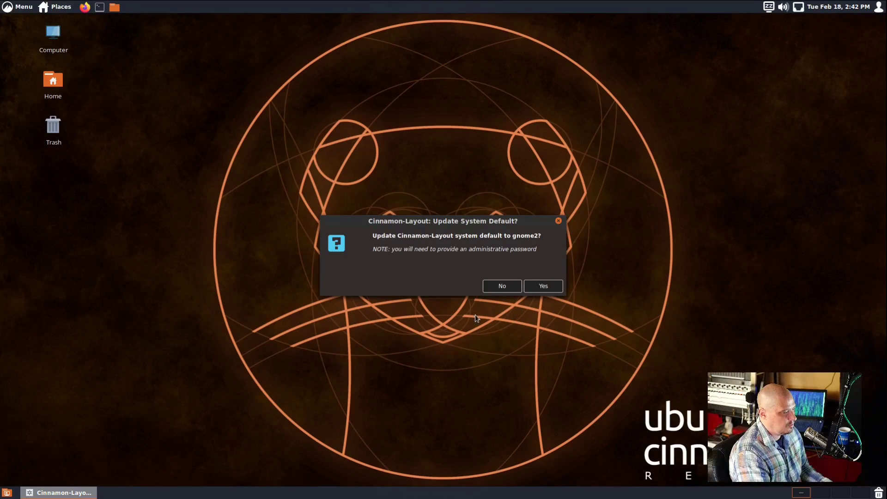
left_click(539, 286)
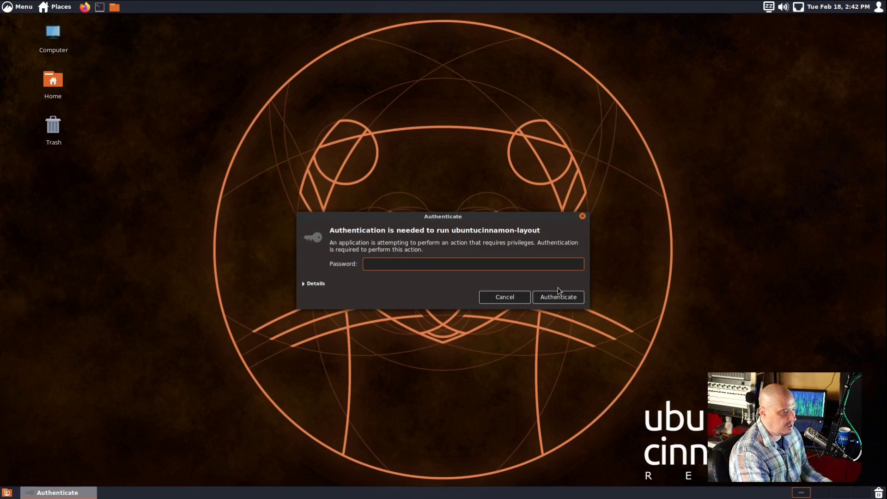
key("Return")
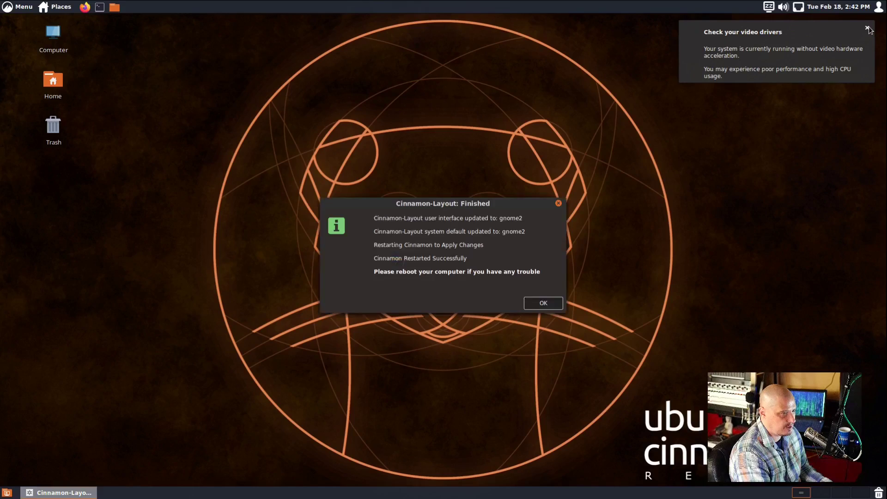
left_click(866, 27)
left_click(536, 300)
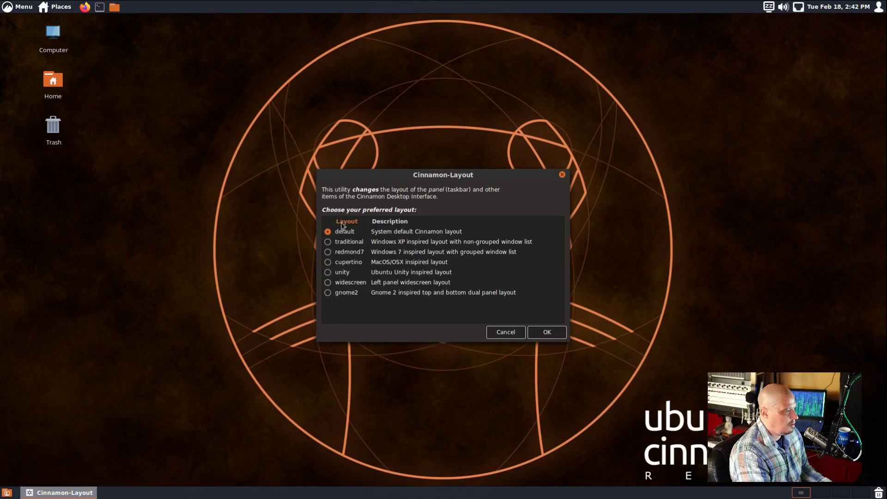
Choose the cupertino layout, apply it, and agree to make it system default
left_click(328, 262)
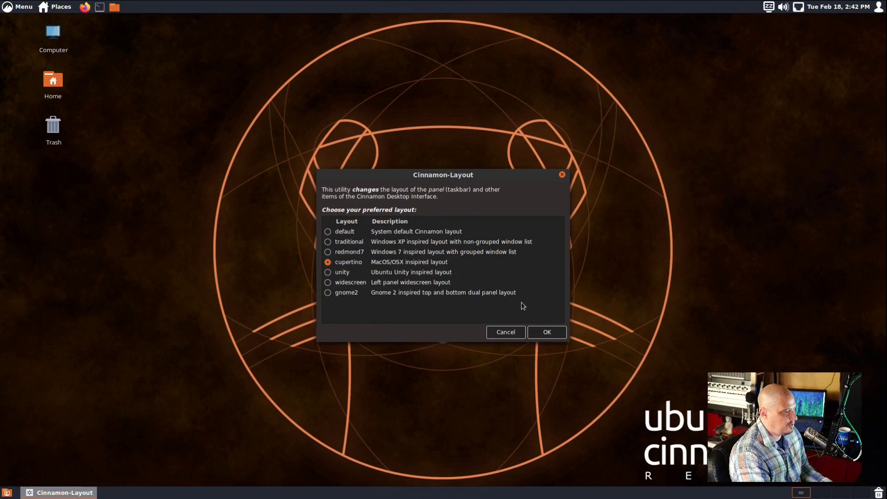
left_click(548, 332)
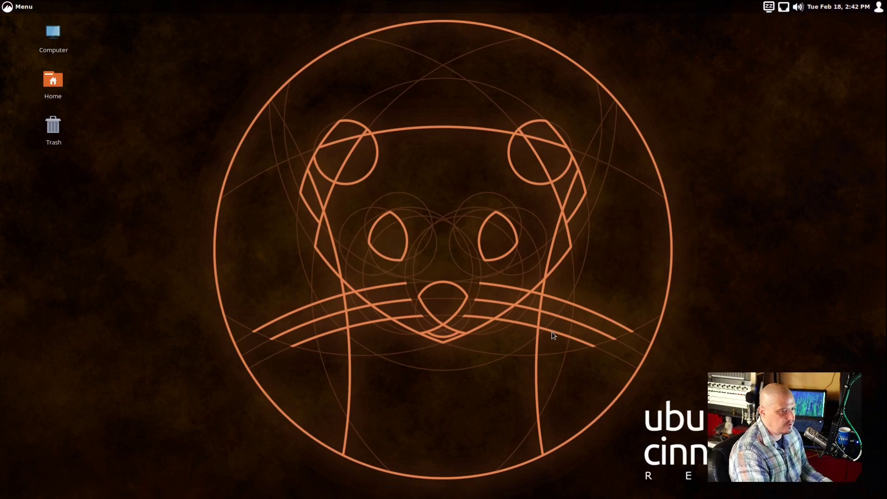
left_click(545, 293)
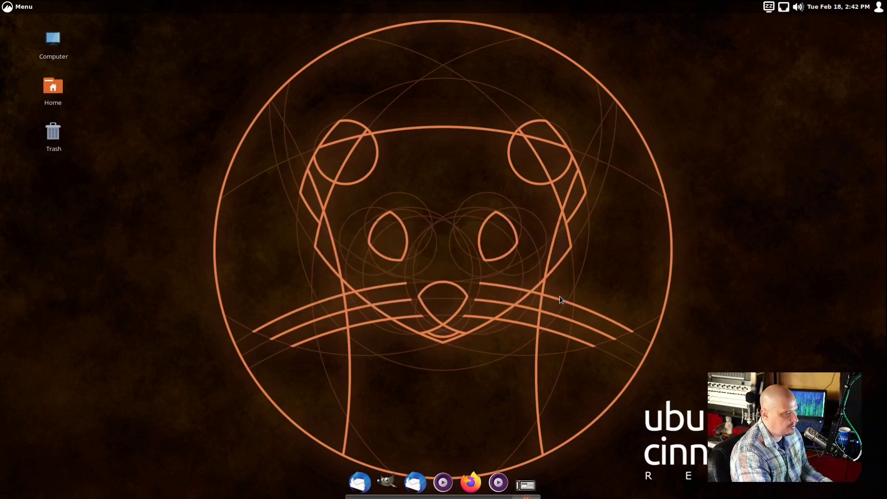
Authenticate the cupertino change, then open Change Desktop Background showing the Backgrounds collection
type("••••")
key("Return")
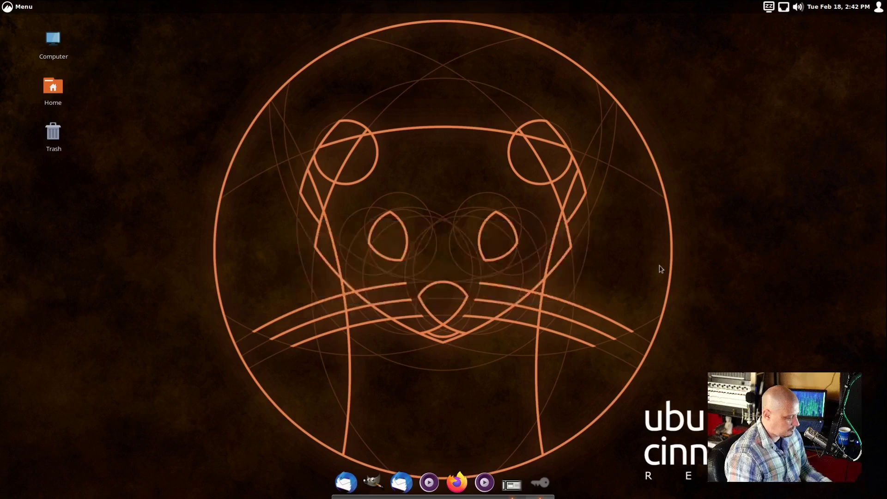
right_click(197, 102)
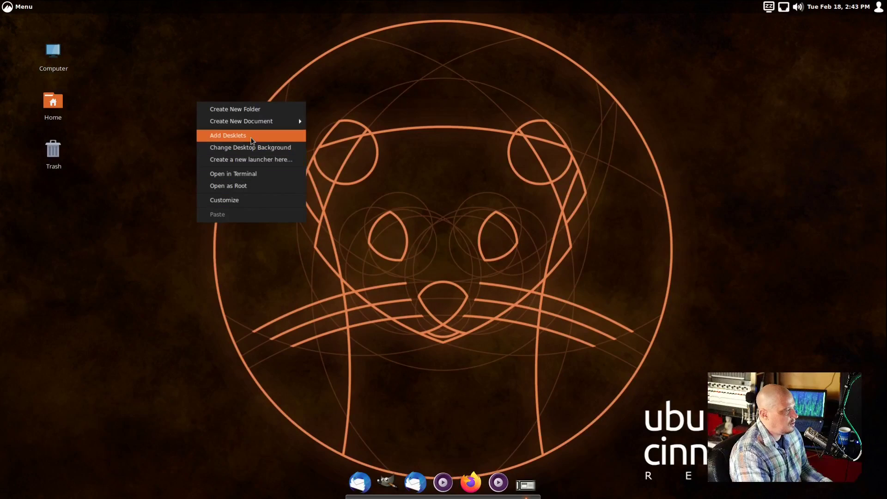
left_click(298, 147)
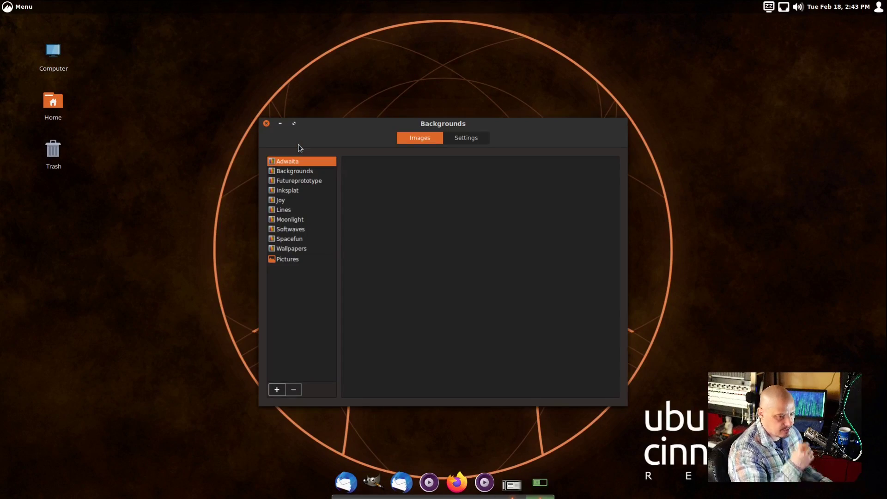
left_click(292, 173)
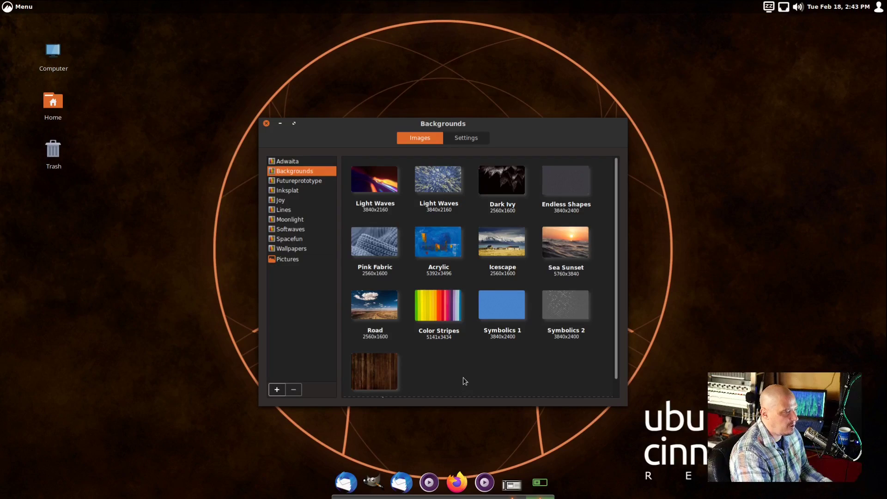
Try Dark Ivy, Icescape, Road and Acrylic wallpapers, settle on Pink Fabric, and close Backgrounds
left_click(364, 243)
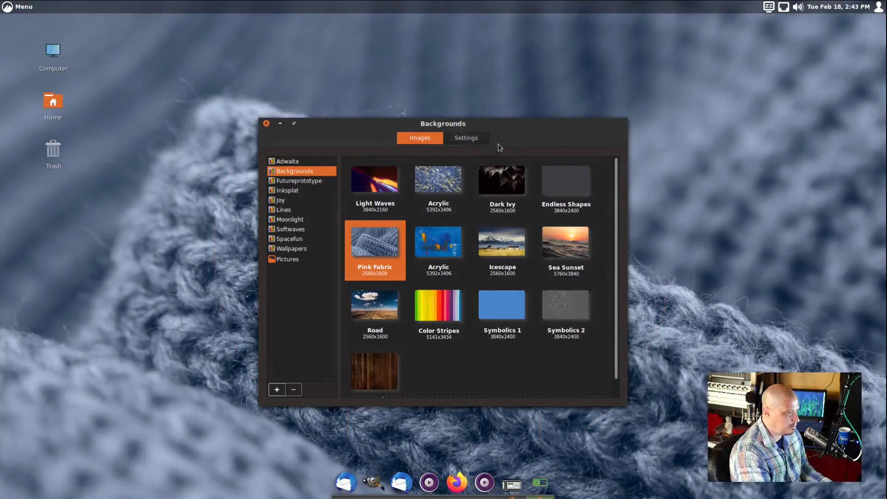
left_click(448, 211)
left_click_drag(495, 125, 713, 109)
left_click(726, 159)
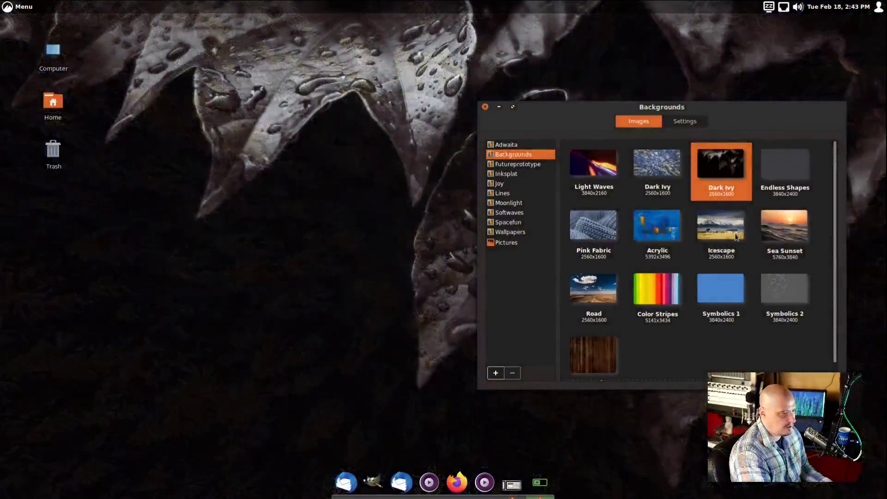
left_click(736, 237)
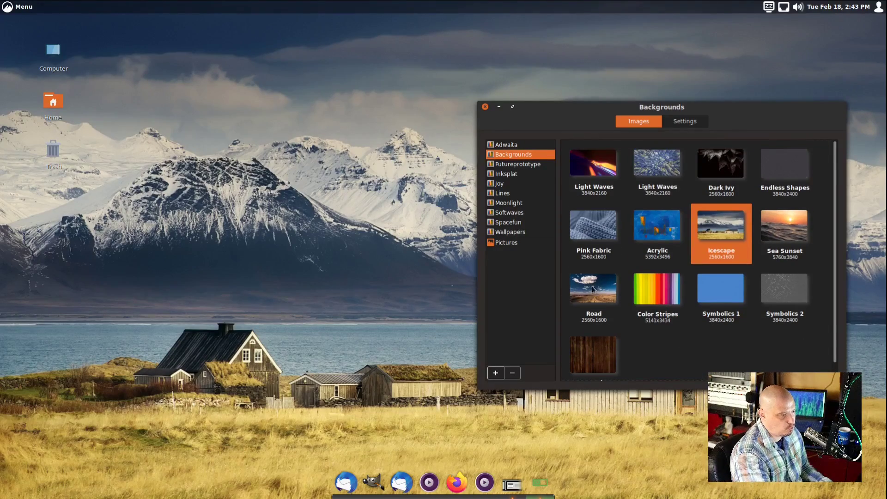
left_click(593, 305)
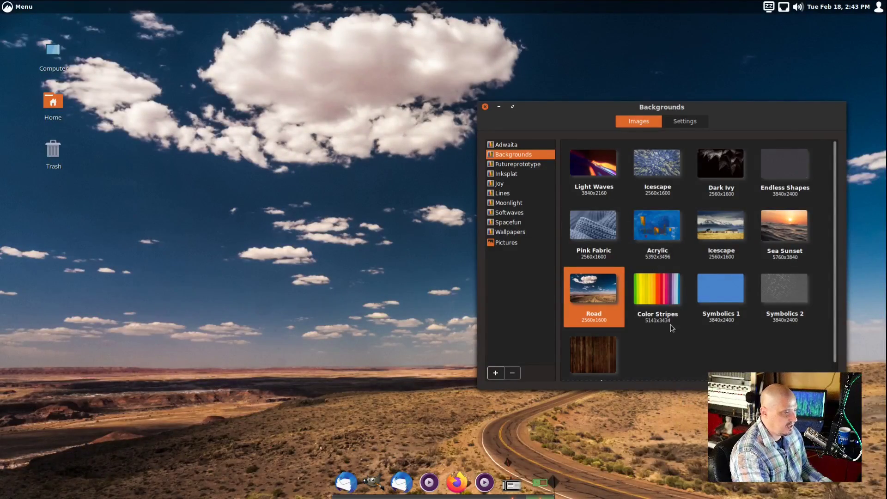
left_click(653, 227)
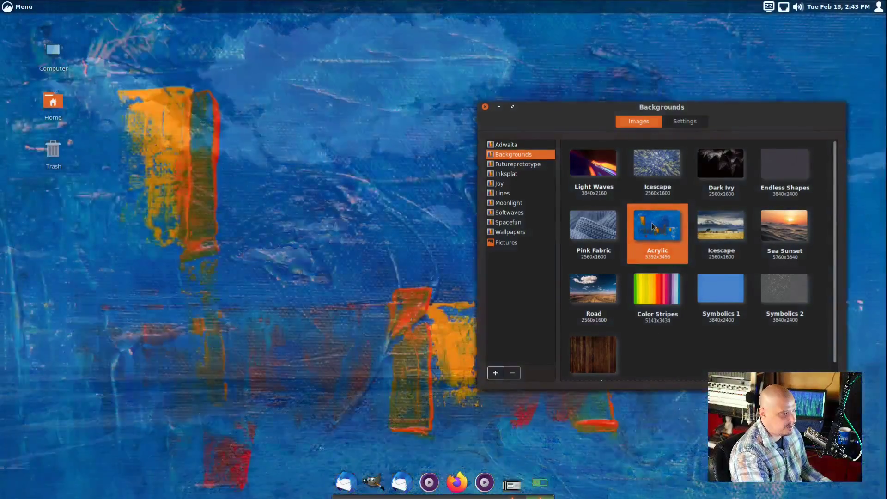
left_click(605, 231)
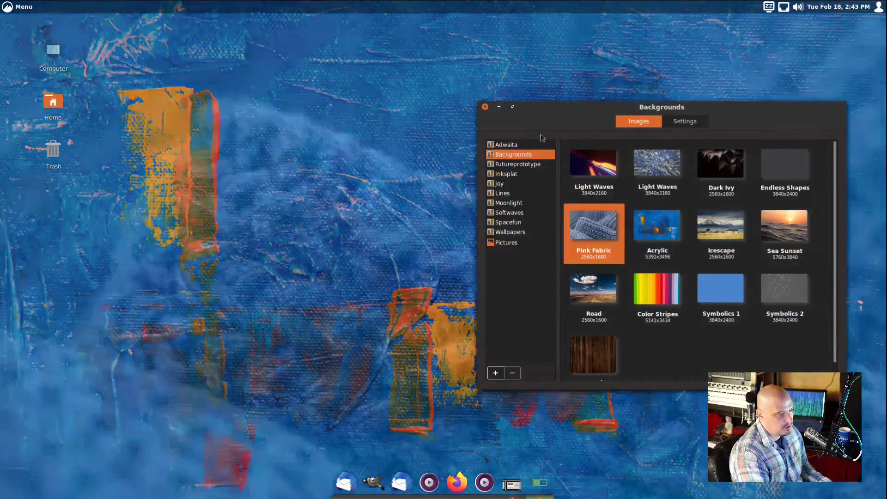
left_click(485, 107)
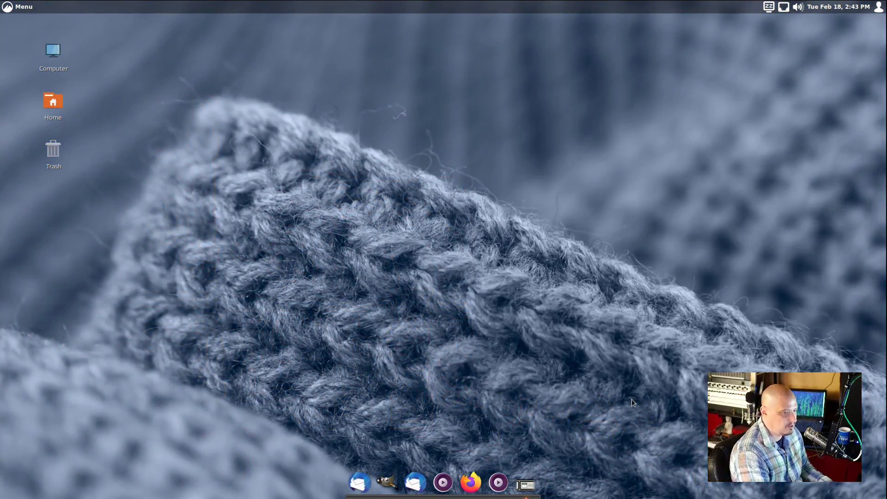